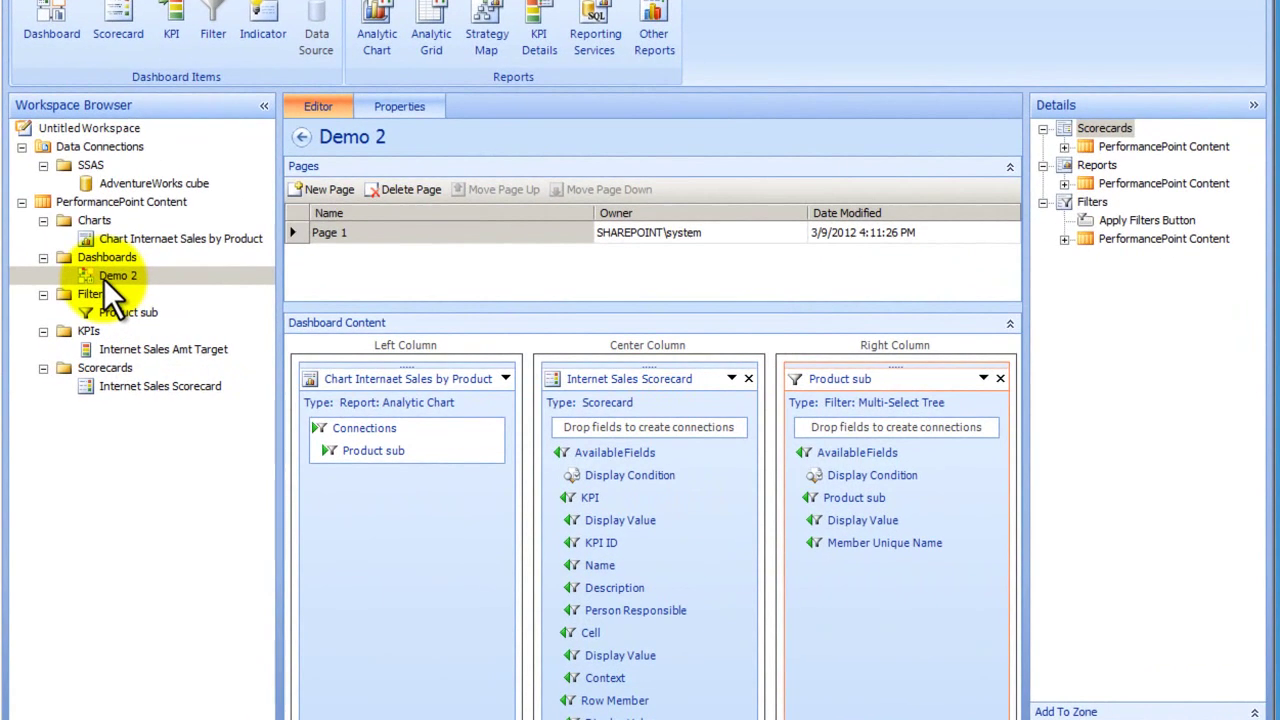
Deploy the Demo 2 dashboard to SharePoint and set its Product sub filter to Bike Racks and Brakes.
right_click(104, 280)
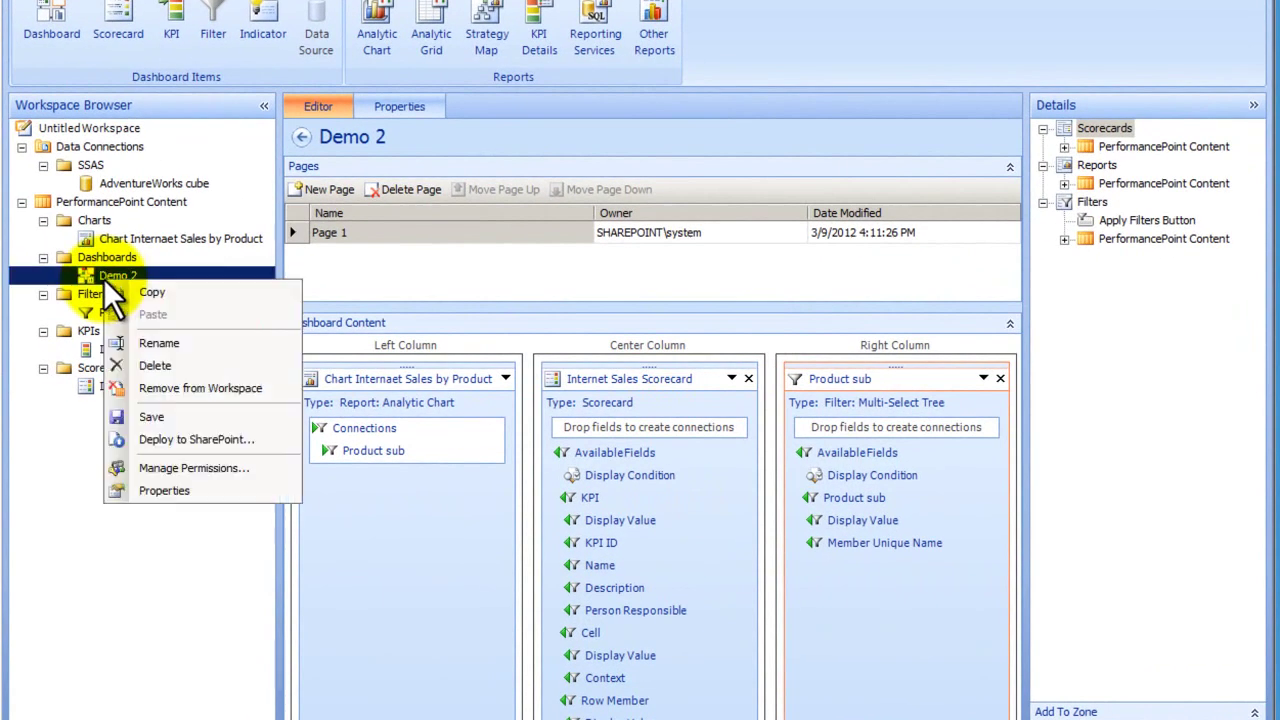
left_click(245, 440)
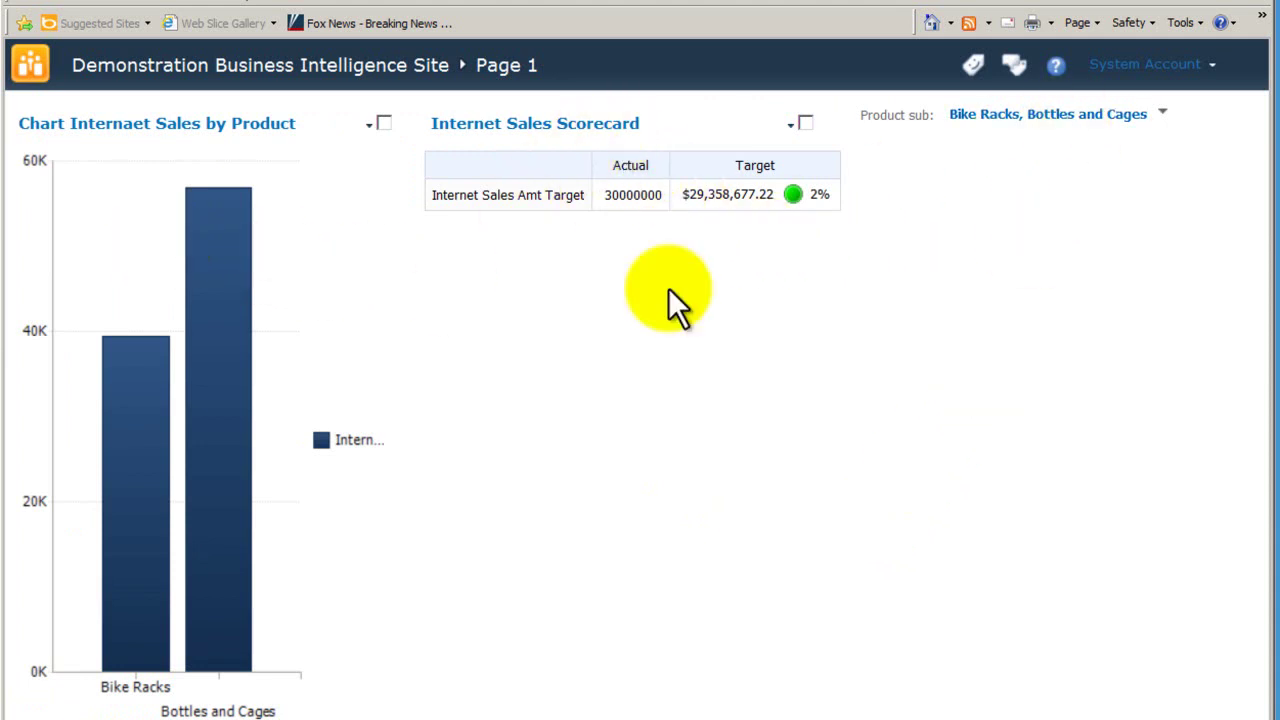
left_click(1162, 113)
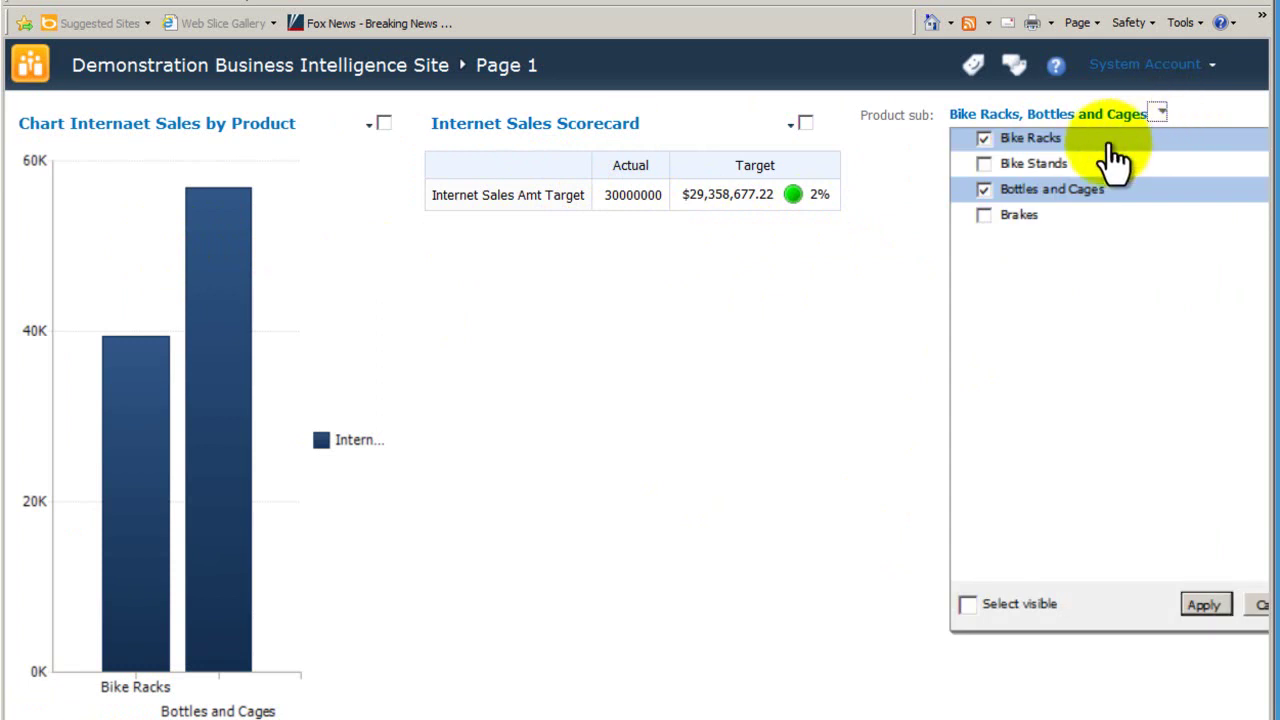
left_click(984, 190)
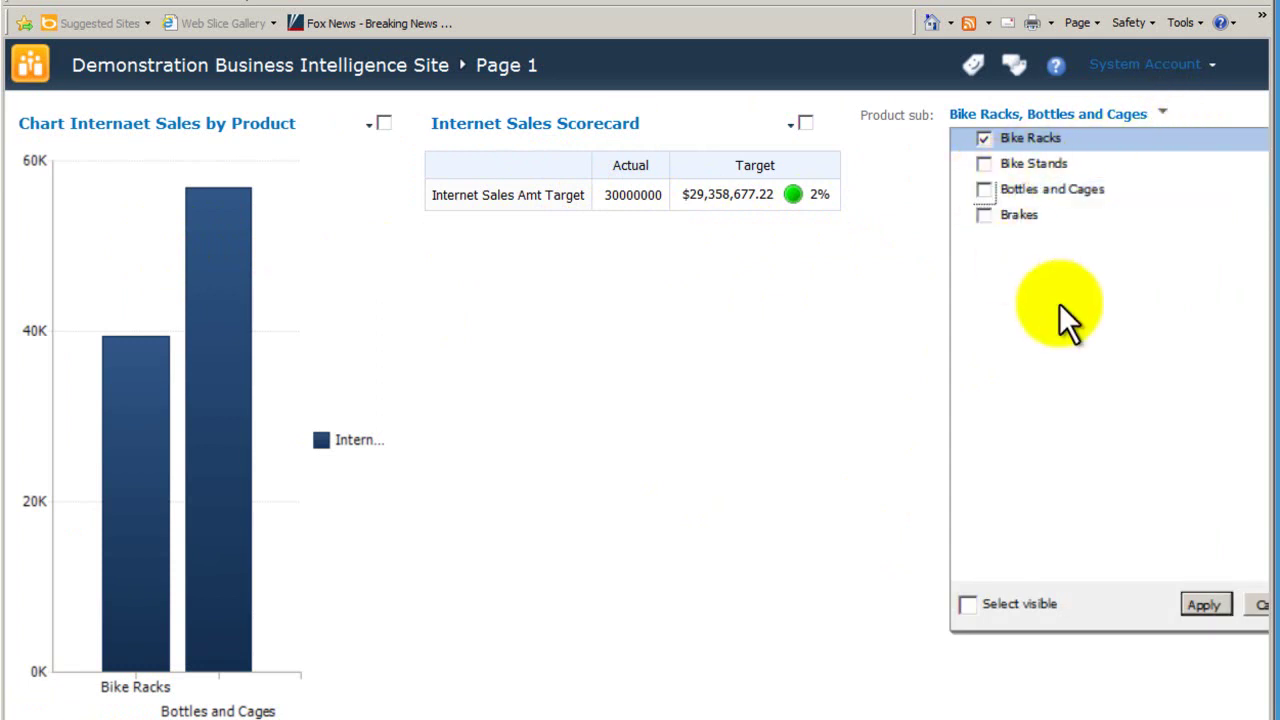
left_click(985, 216)
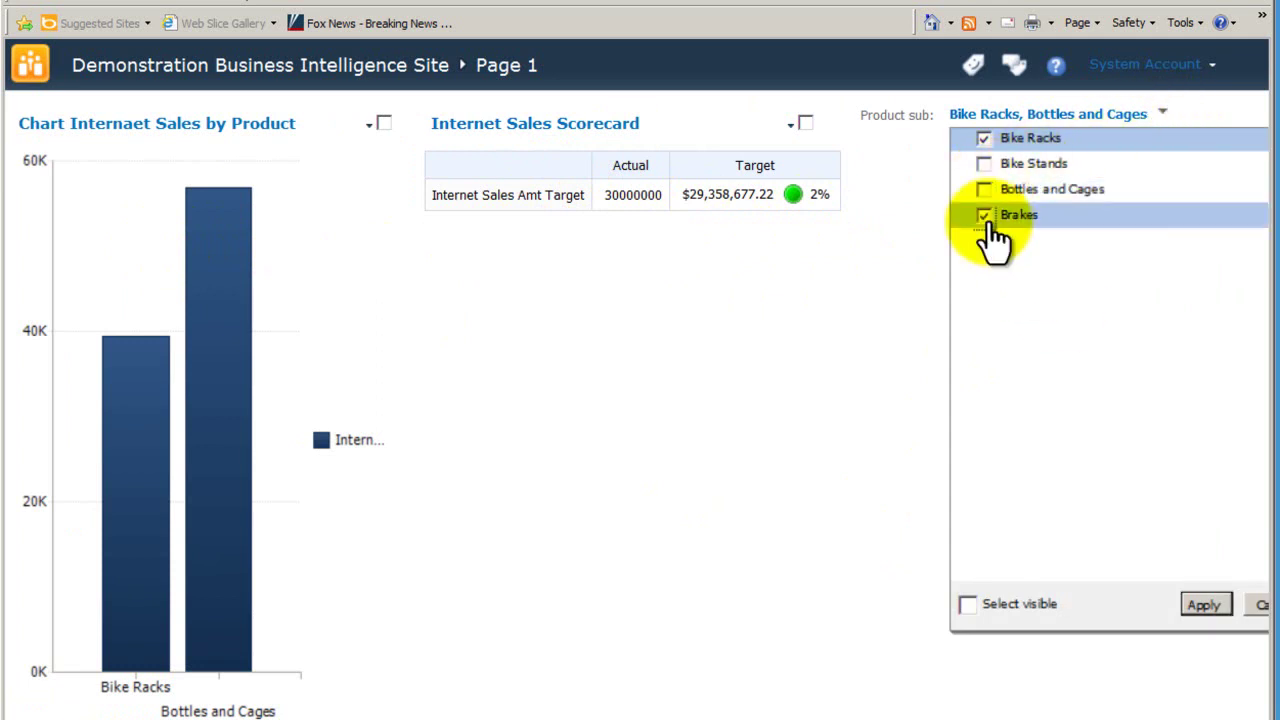
left_click(1203, 605)
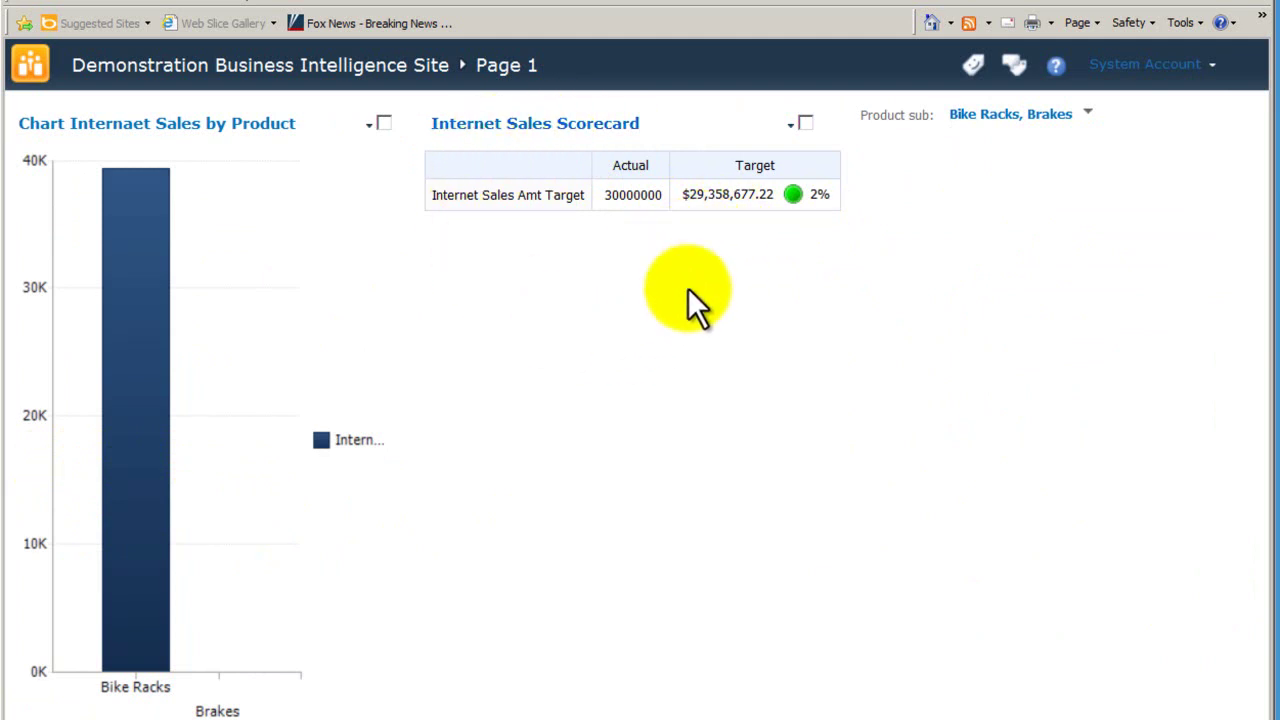
Add Bottles and Cages and Bike Stands to the Product sub filter selection and apply it.
left_click(1084, 118)
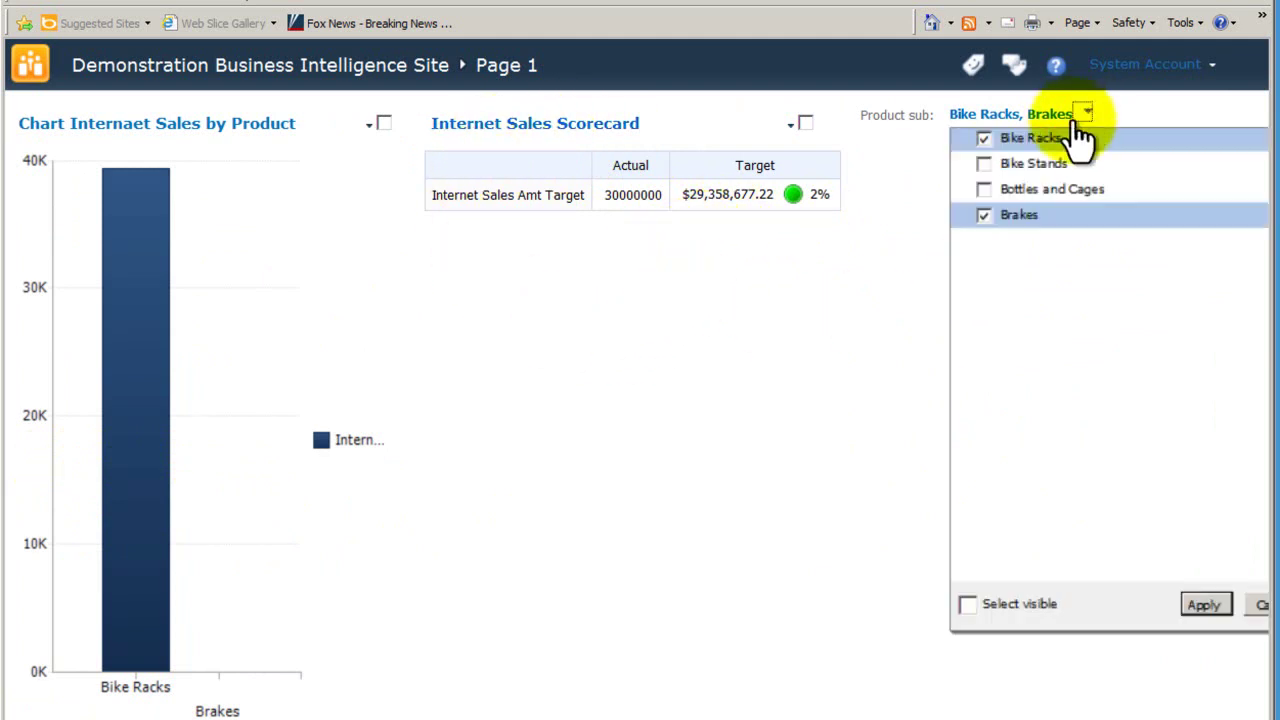
left_click(984, 189)
left_click(984, 163)
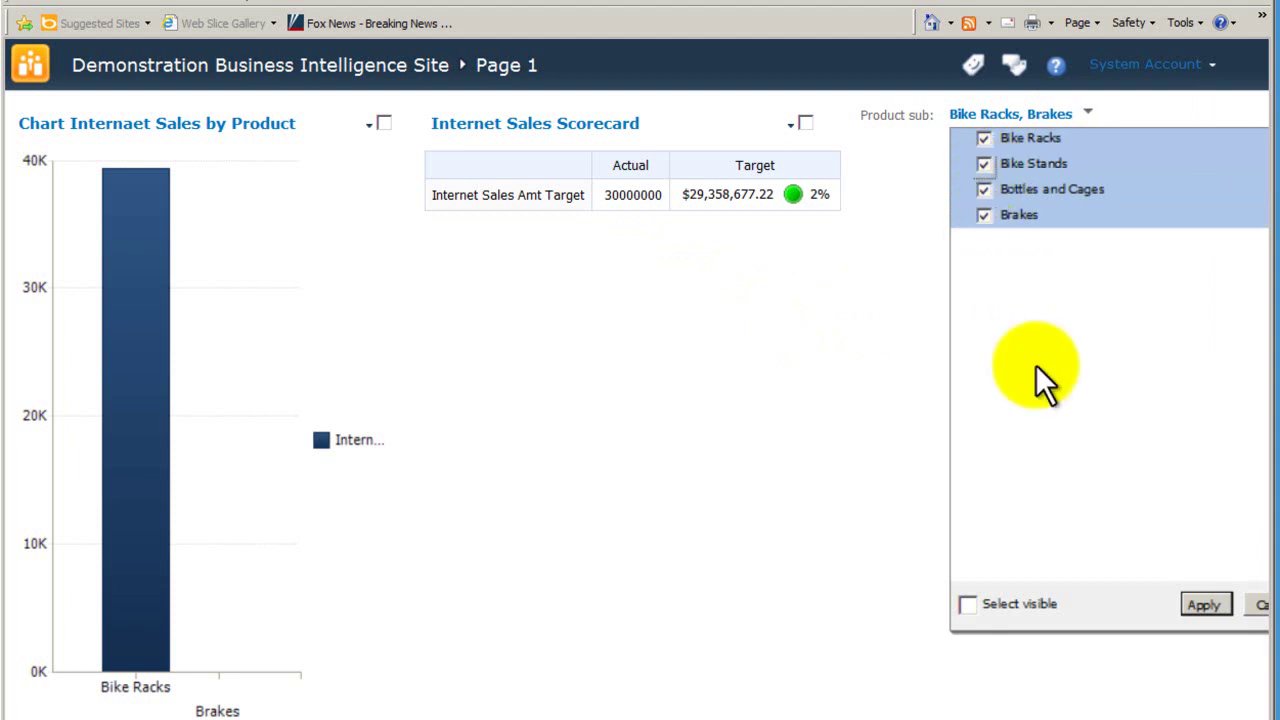
left_click(1201, 604)
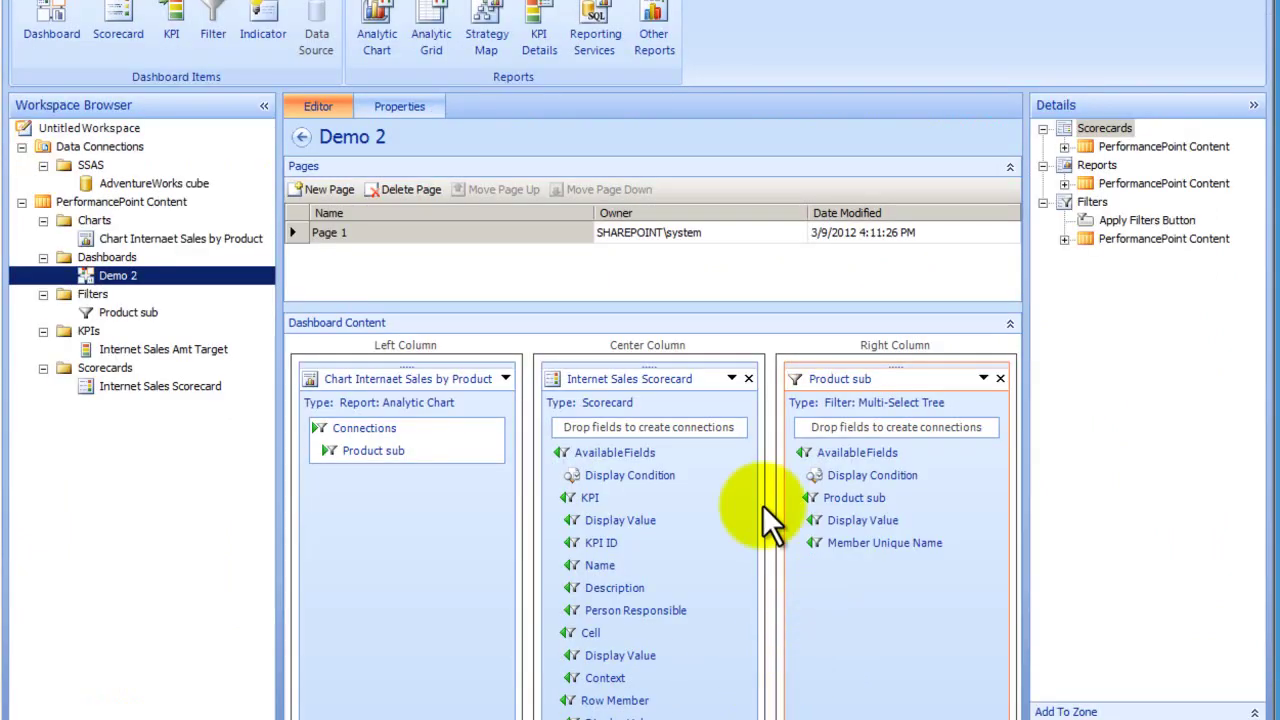
Connect the Product sub filter's Member Unique Name to the Internet Sales Scorecard, with Page receiving the source values.
left_click(646, 383)
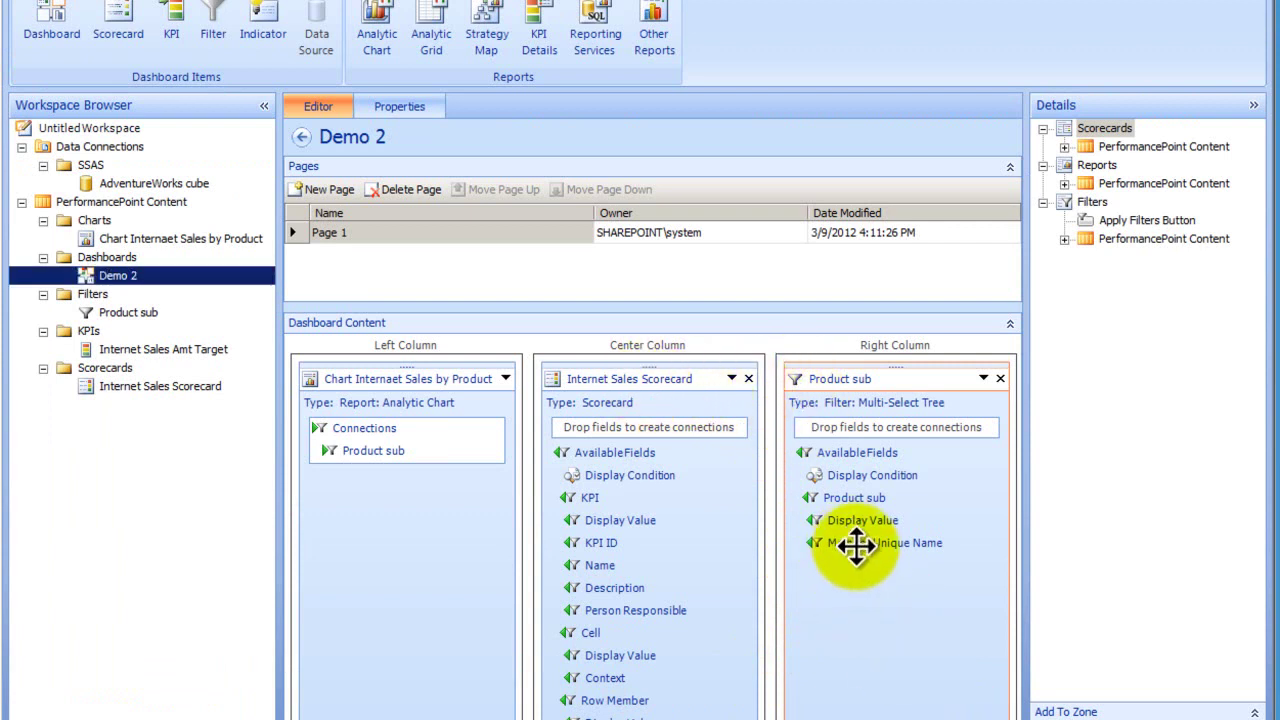
left_click_drag(854, 543, 696, 420)
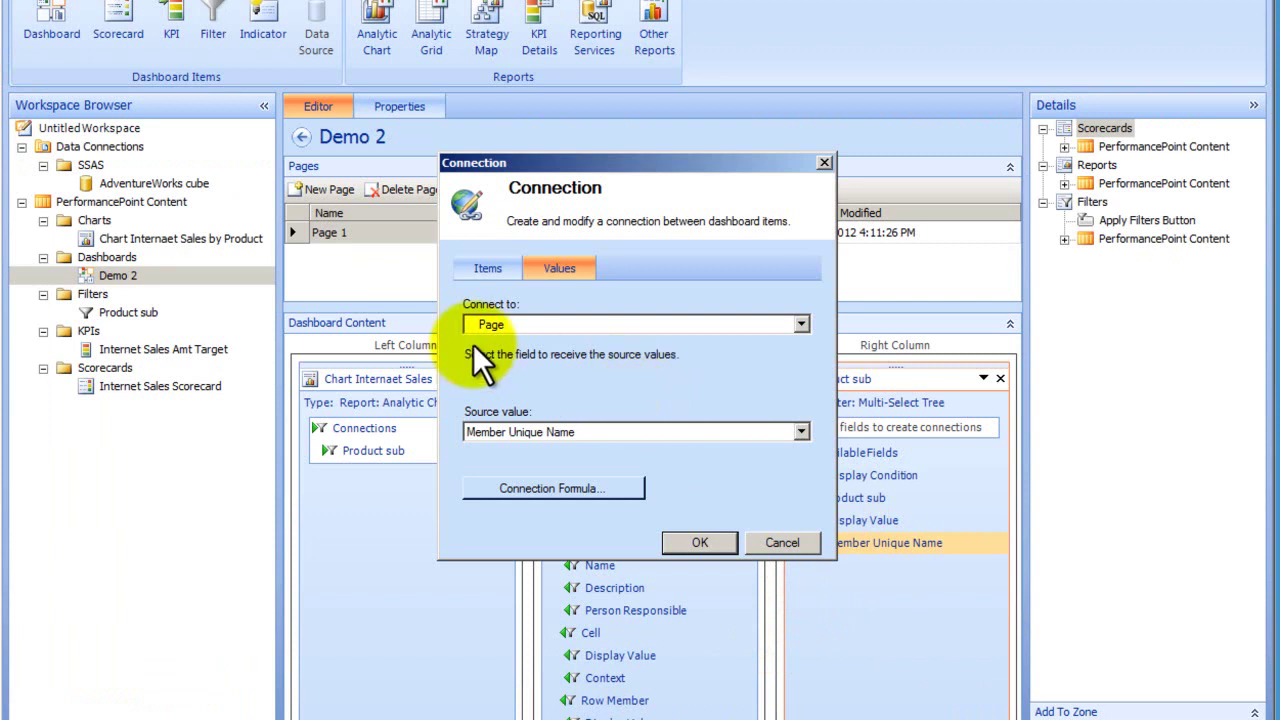
left_click(798, 325)
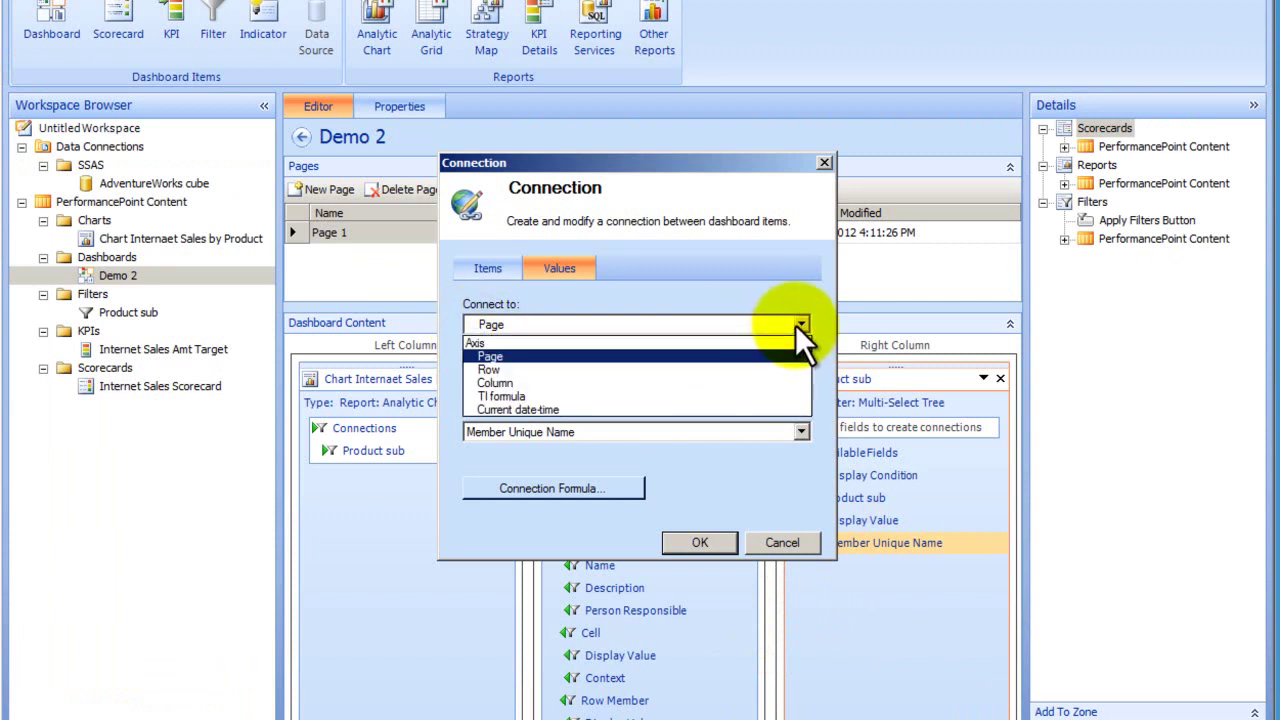
left_click(797, 324)
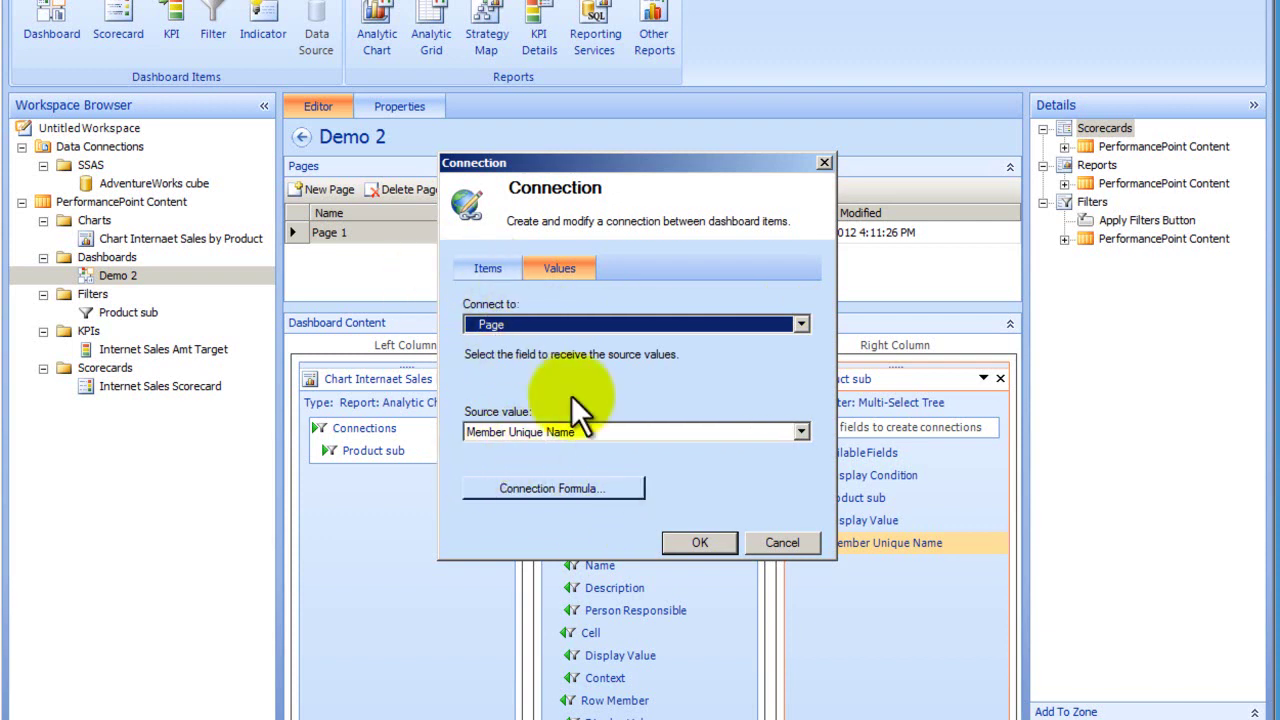
left_click(711, 541)
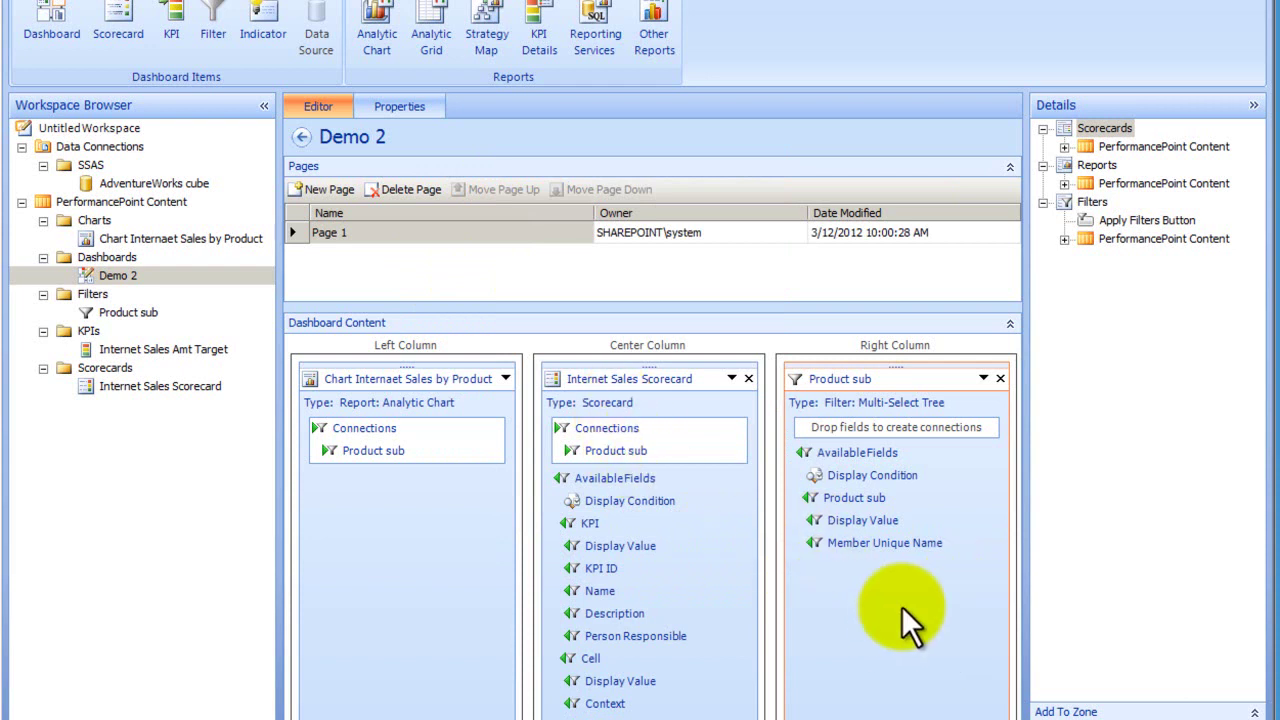
Redeploy the Demo 2 dashboard to SharePoint and remove Bottles and Cages and Bike Stands from the Product sub filter.
right_click(107, 277)
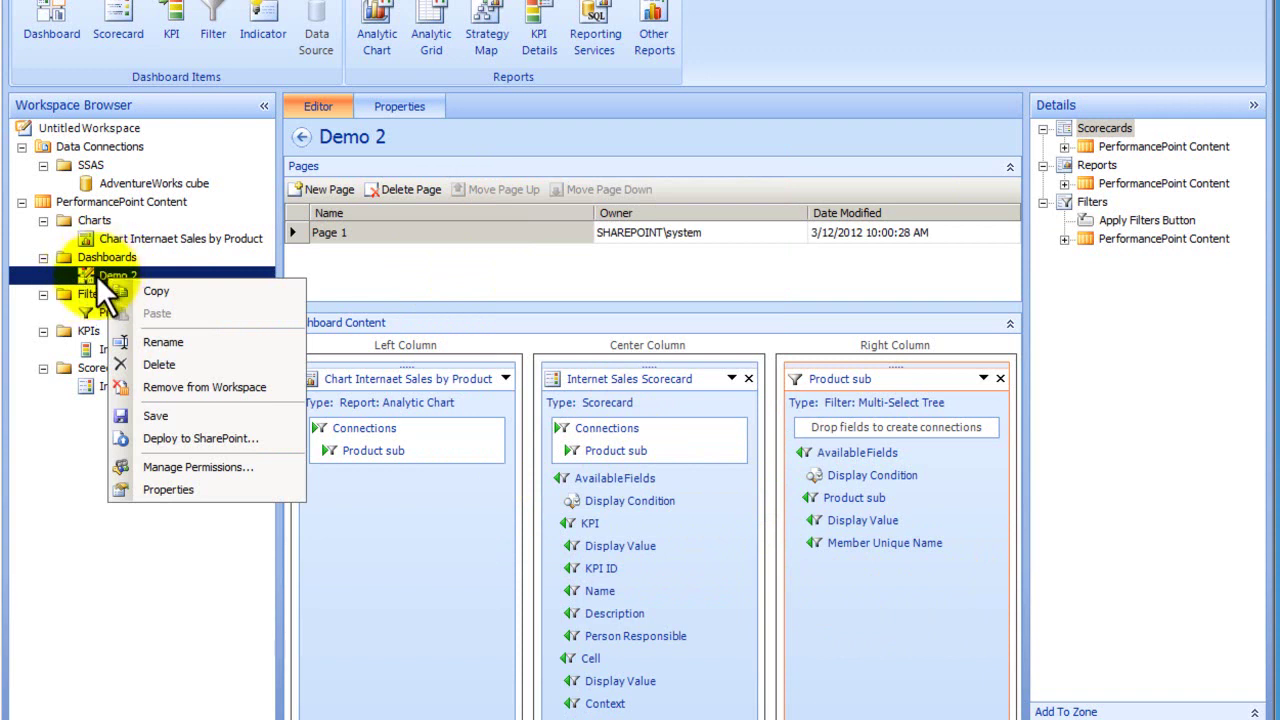
left_click(184, 440)
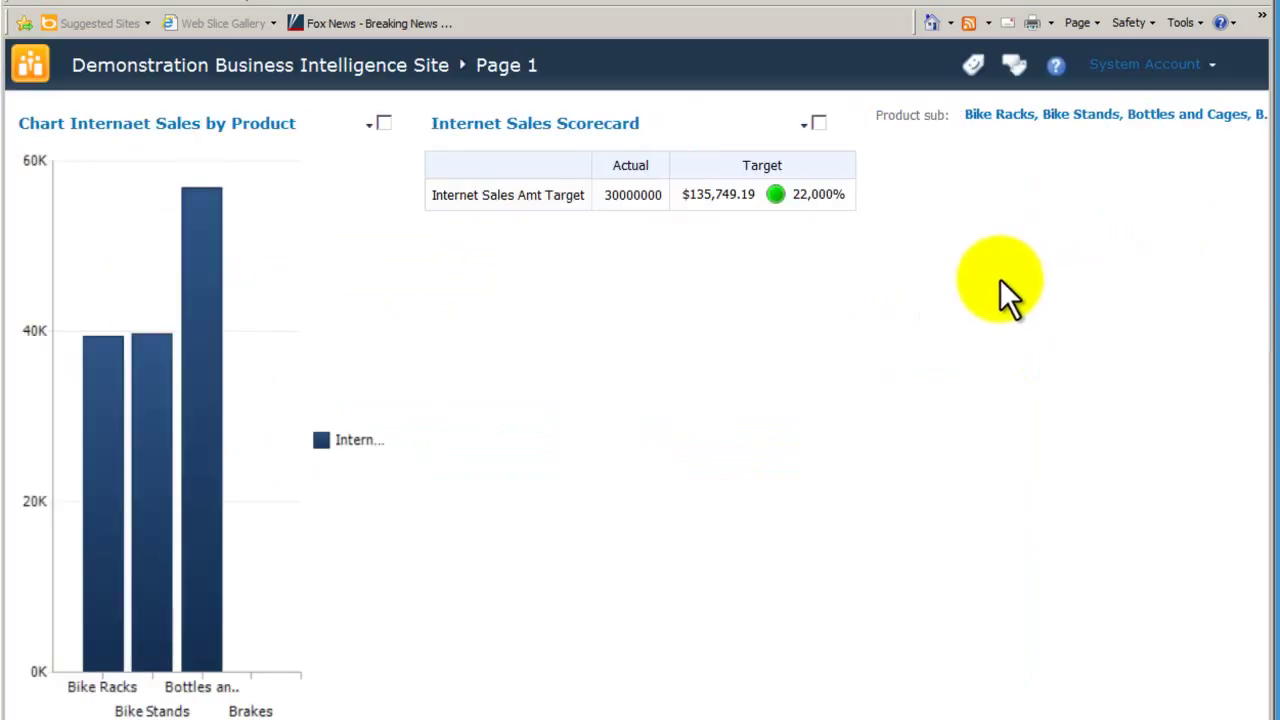
left_click(1004, 116)
left_click(998, 188)
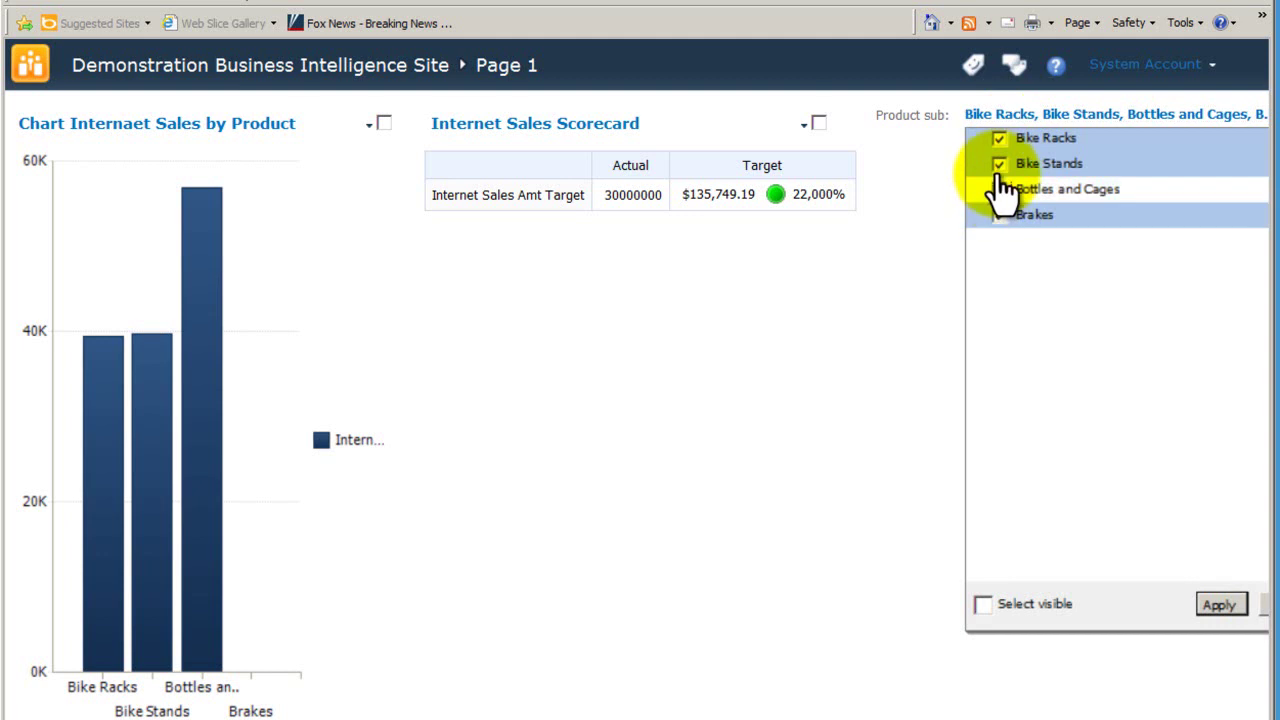
left_click(999, 165)
left_click(1220, 606)
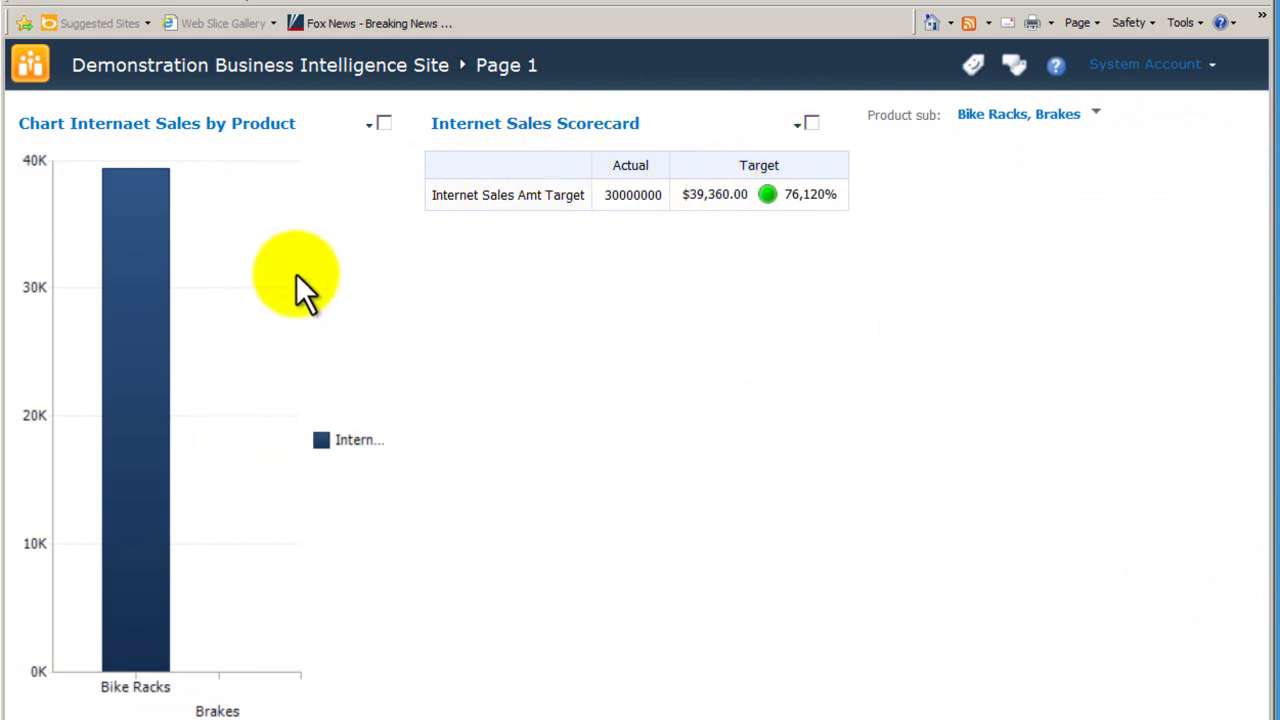
Include Bottles and Cages in the deployed dashboard's Product sub filter and apply the selection.
left_click(1096, 114)
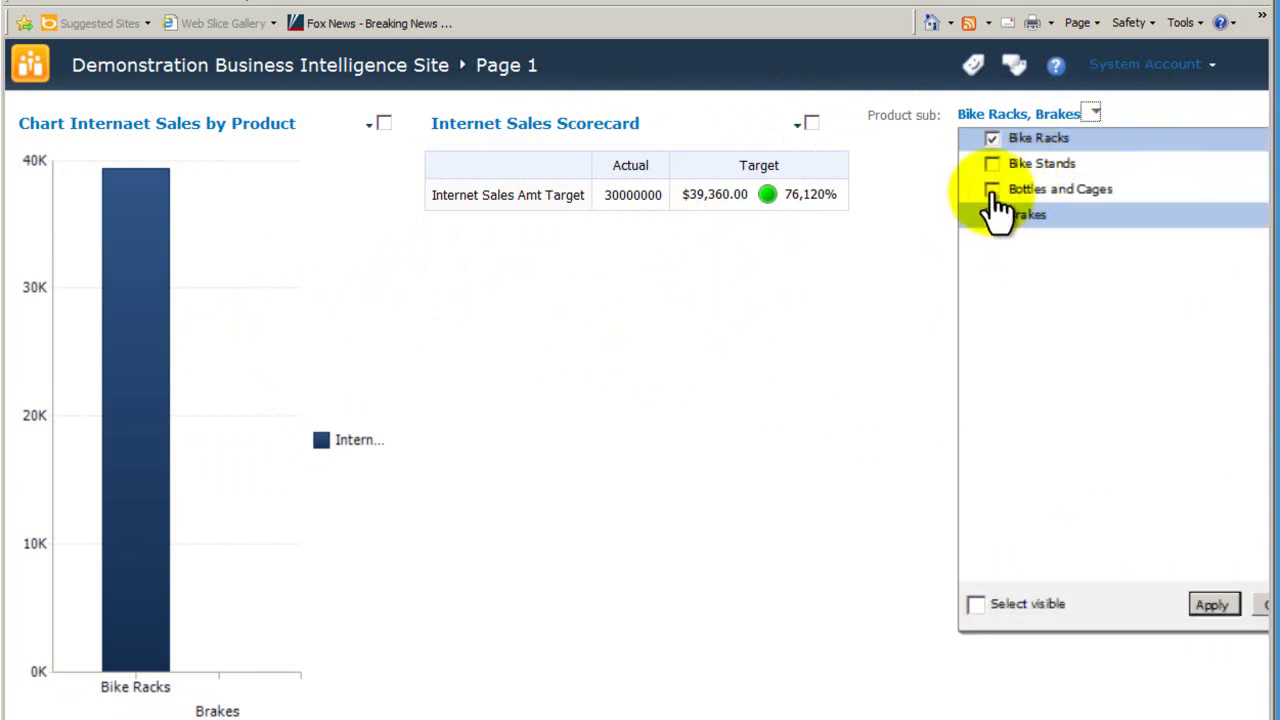
left_click(993, 190)
left_click(1209, 604)
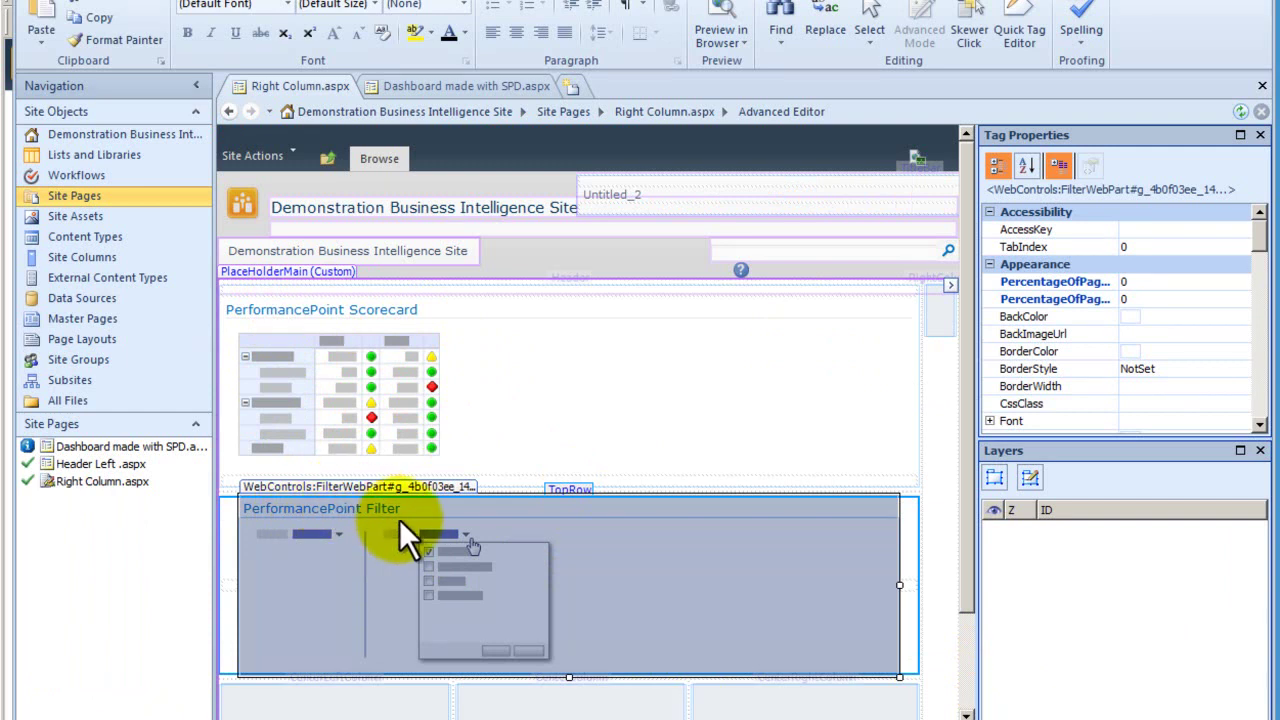
Modify the PerformancePoint Filter connection to send PerformancePoint values to the PerformancePoint Scorecard on this page, using Get Filter Values From.
right_click(479, 612)
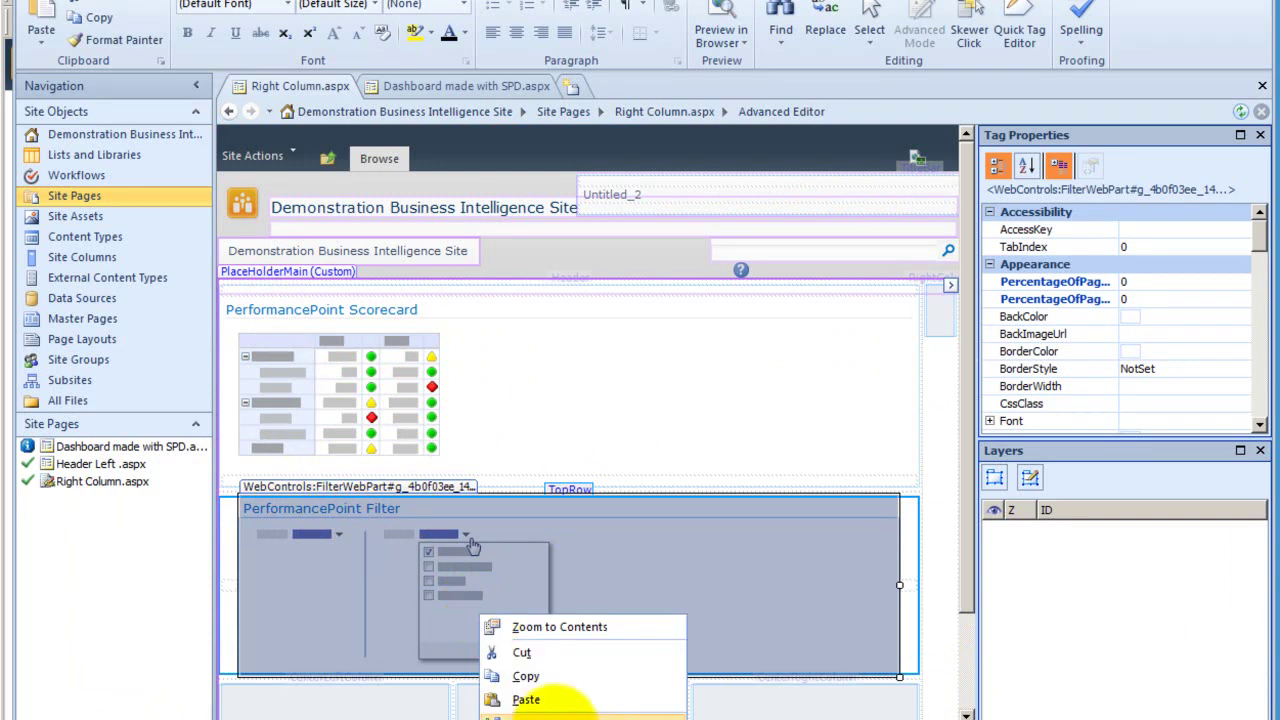
left_click(548, 717)
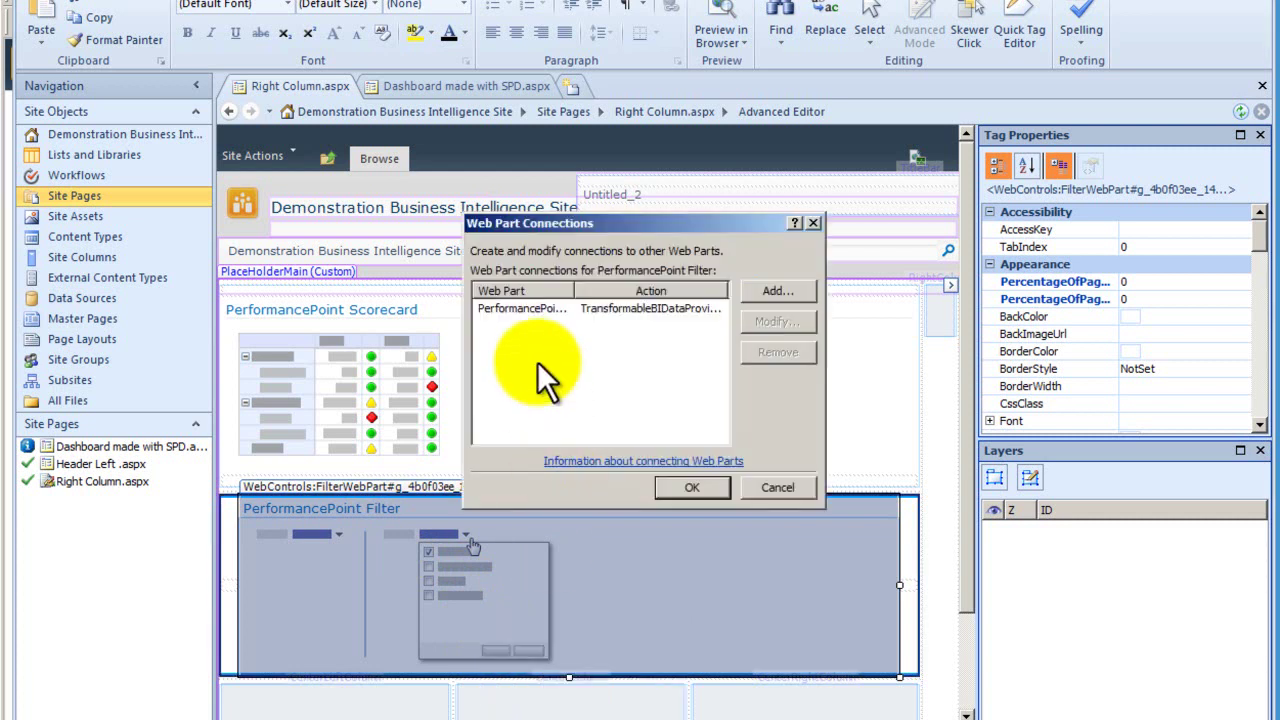
left_click(548, 310)
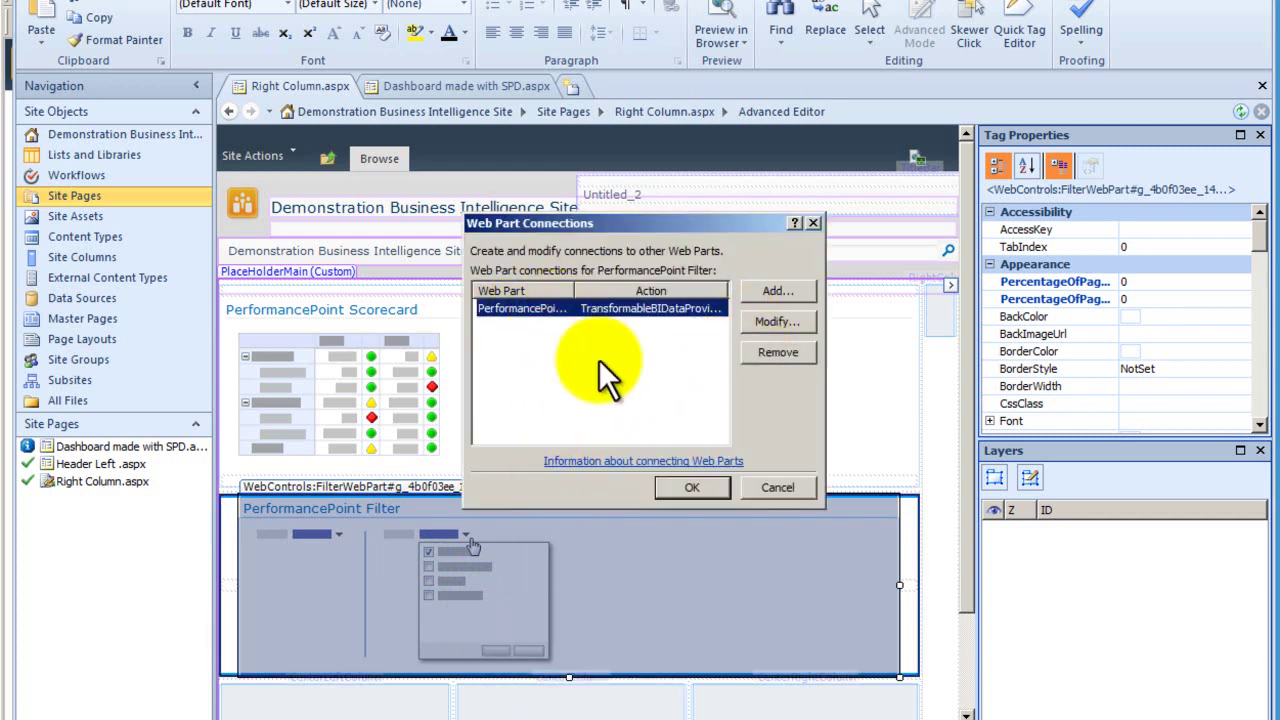
left_click(802, 323)
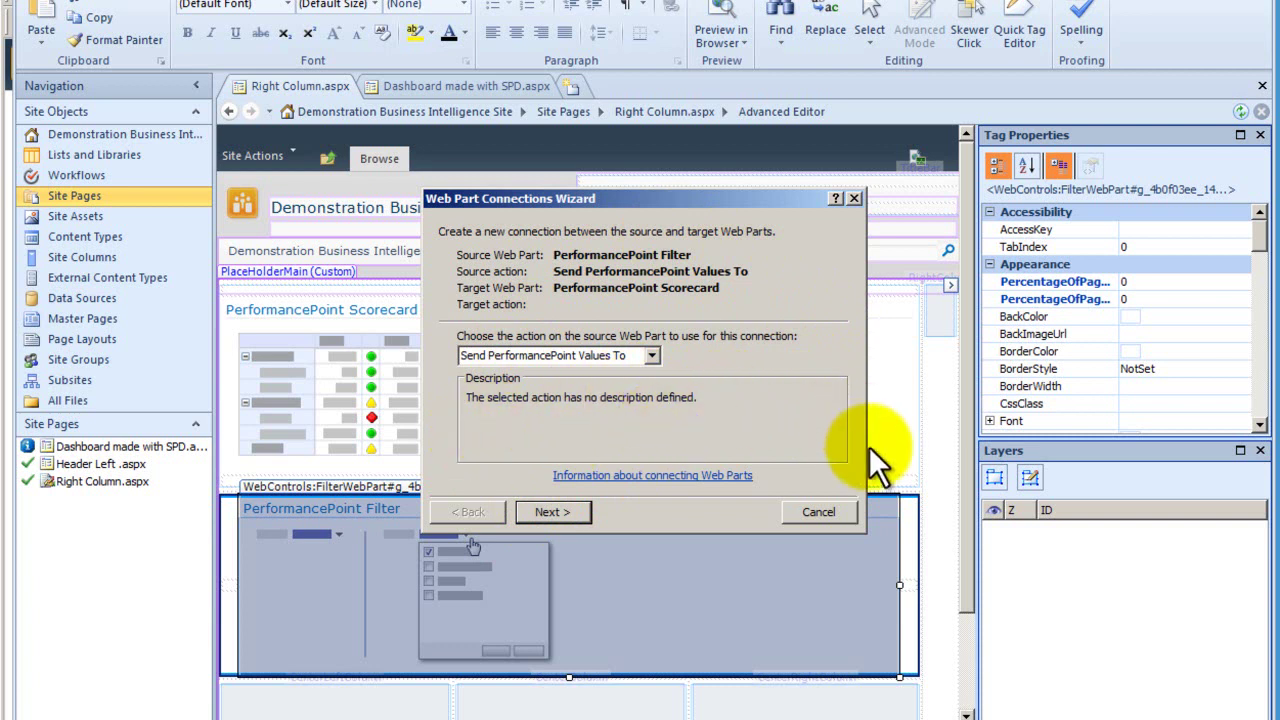
left_click(552, 513)
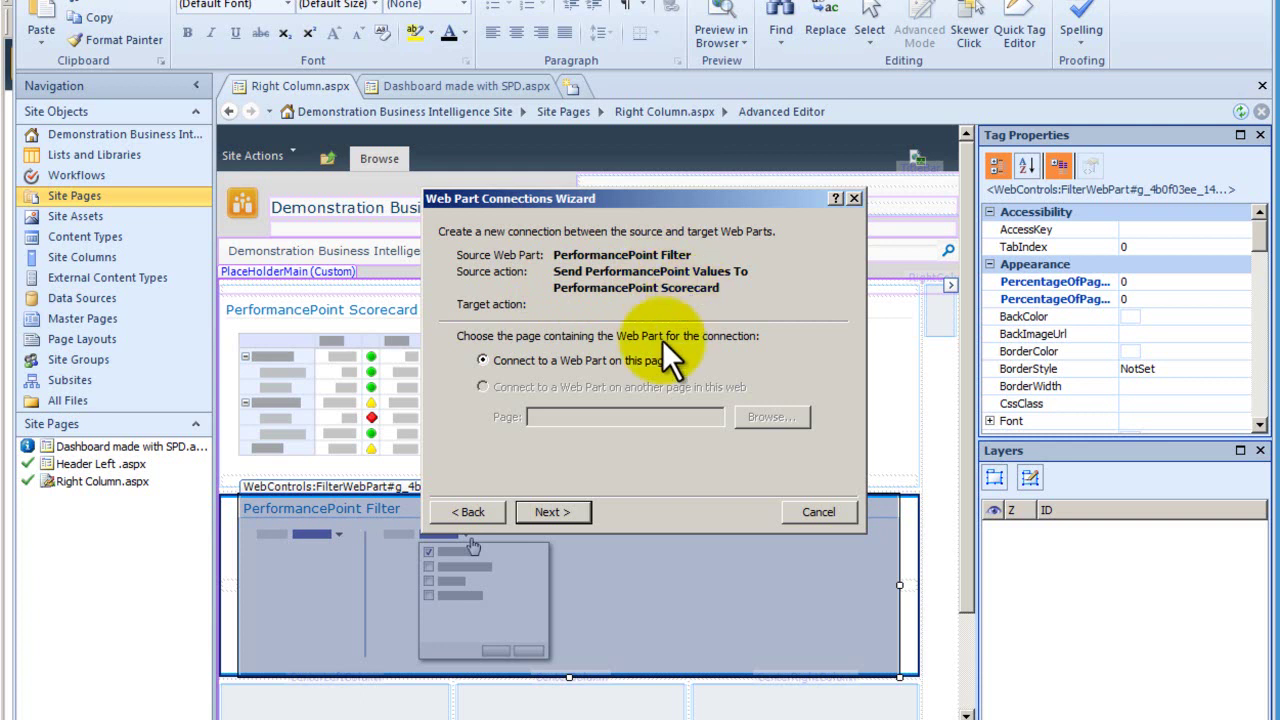
left_click(552, 512)
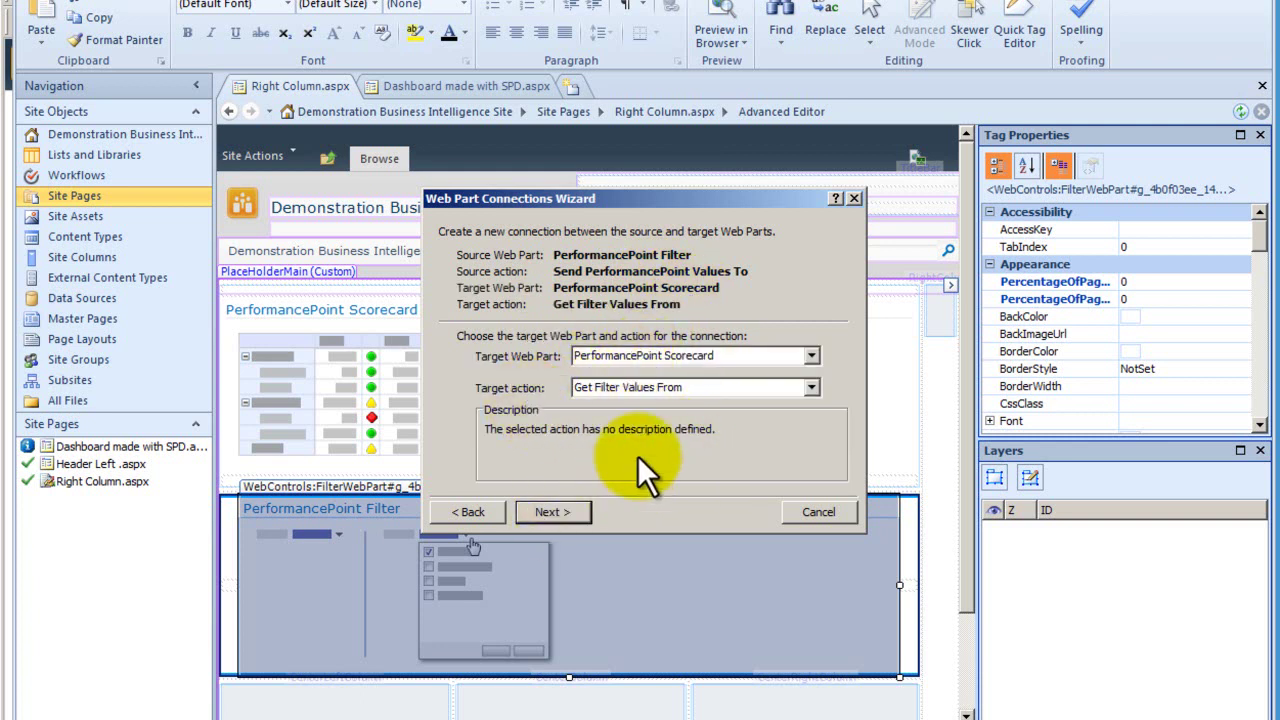
left_click(565, 512)
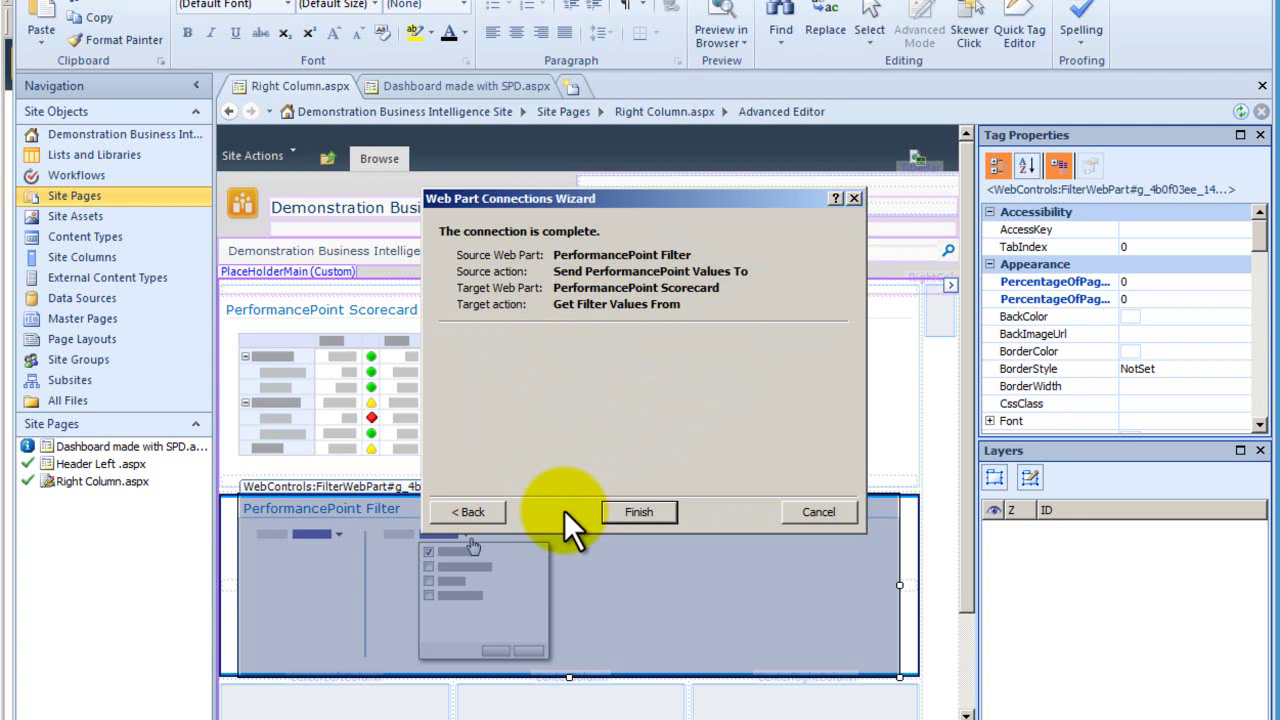
left_click(634, 512)
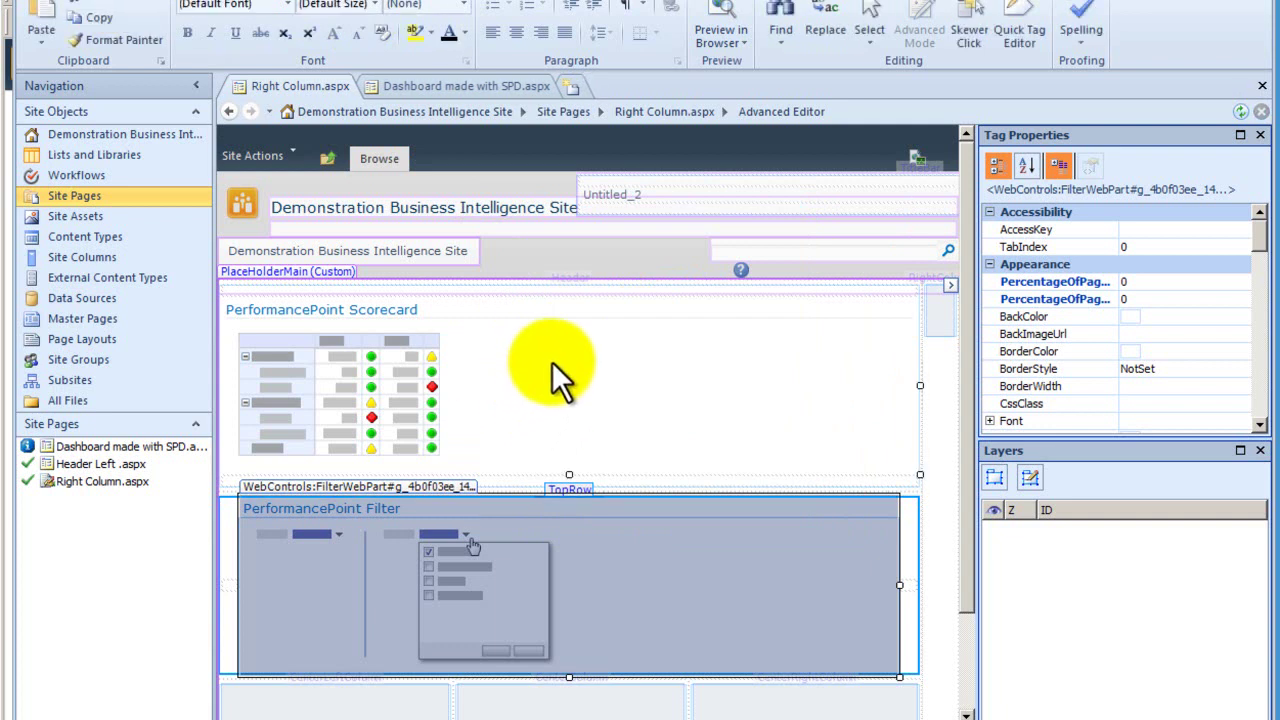
Preview the Right Column.aspx page in the browser, then return to the page editor.
left_click(718, 35)
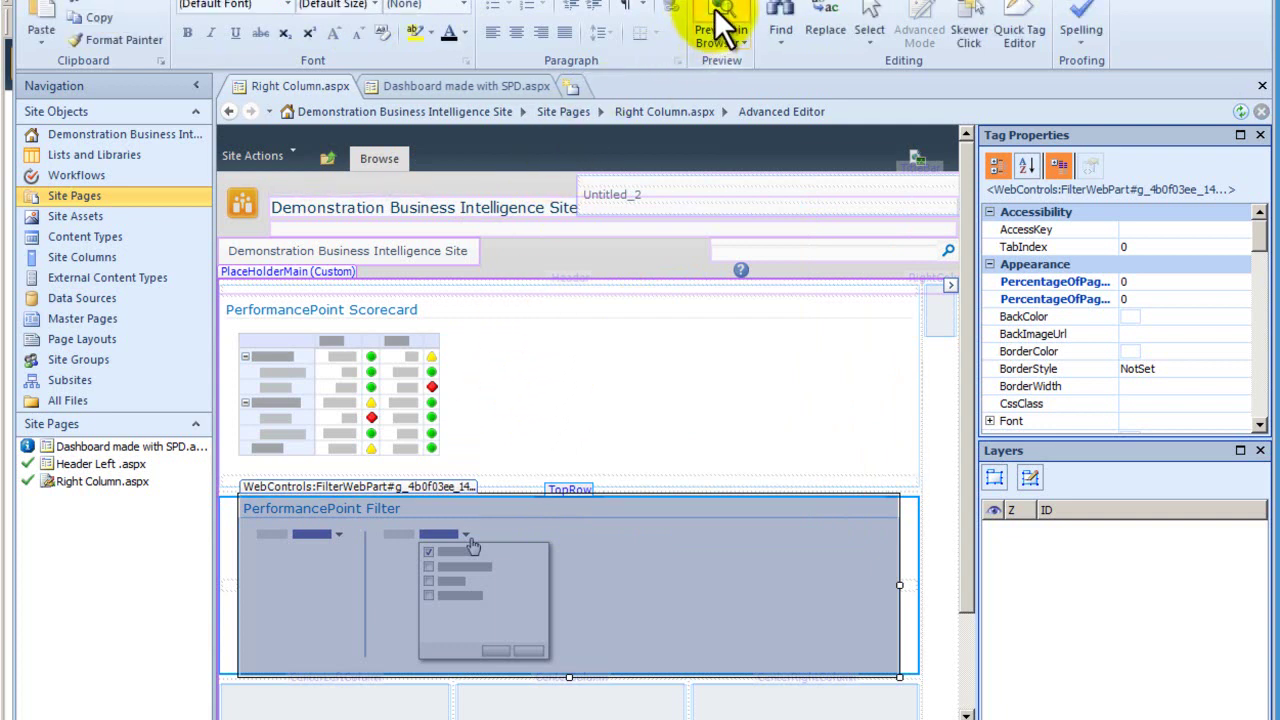
left_click(760, 105)
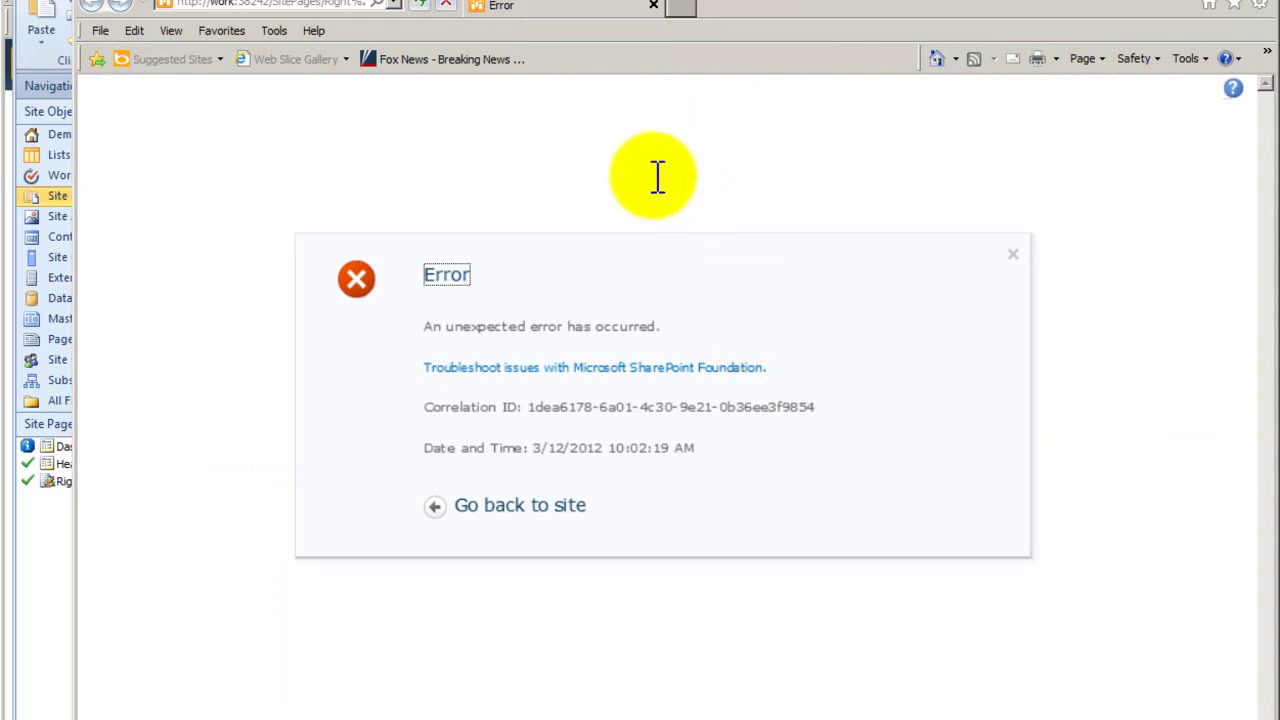
left_click_drag(800, 1, 775, 0)
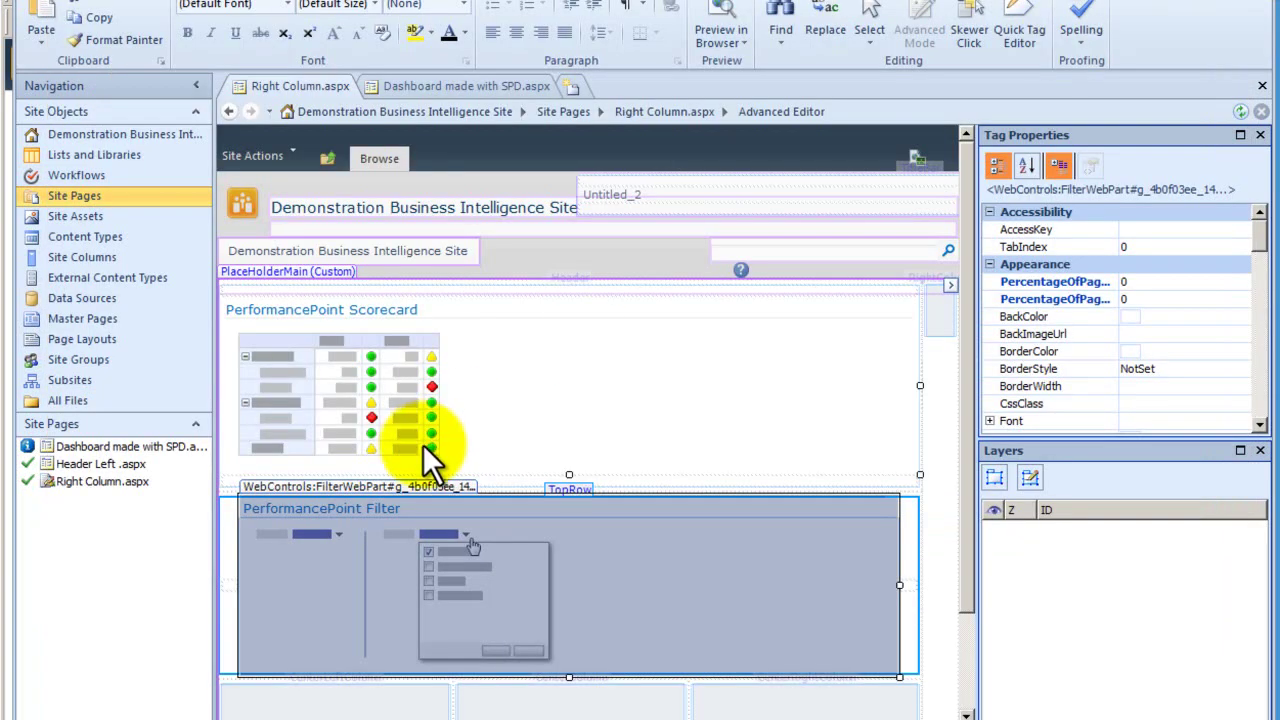
Remove the PerformancePoint Filter's existing Web Part connection and save Right Column.aspx.
right_click(500, 524)
left_click(582, 660)
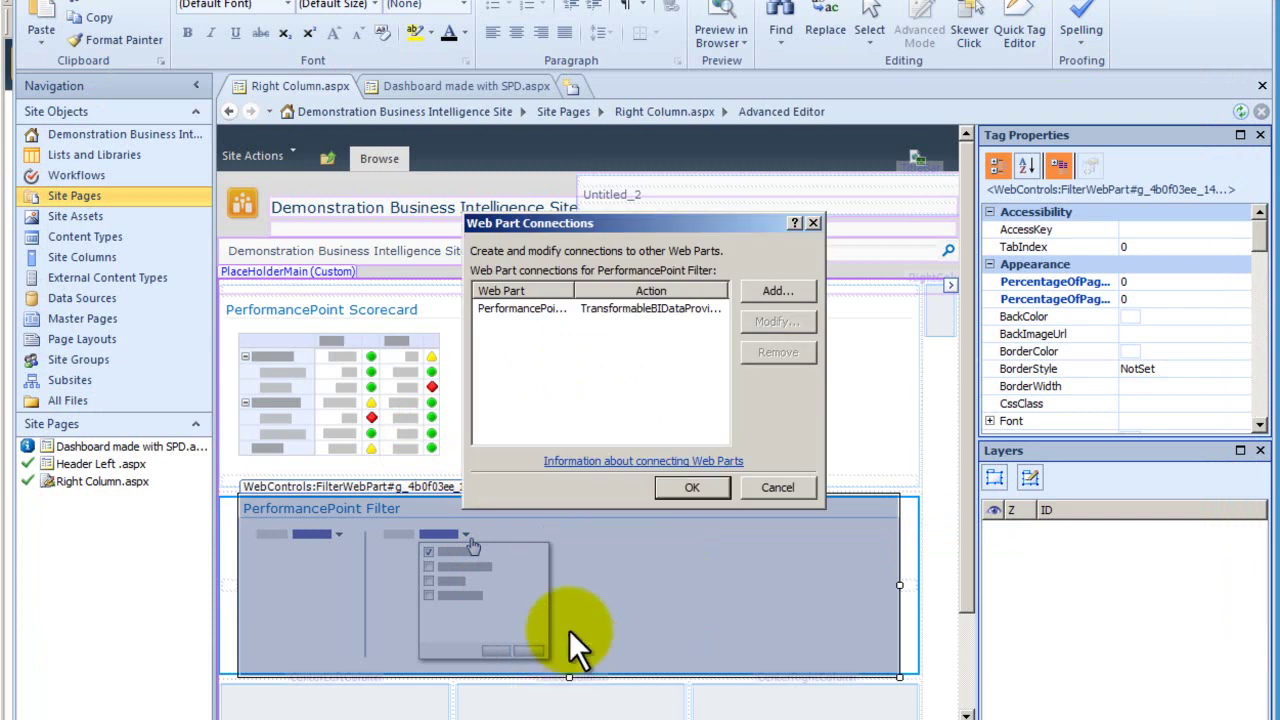
left_click(552, 308)
left_click(794, 350)
left_click(670, 488)
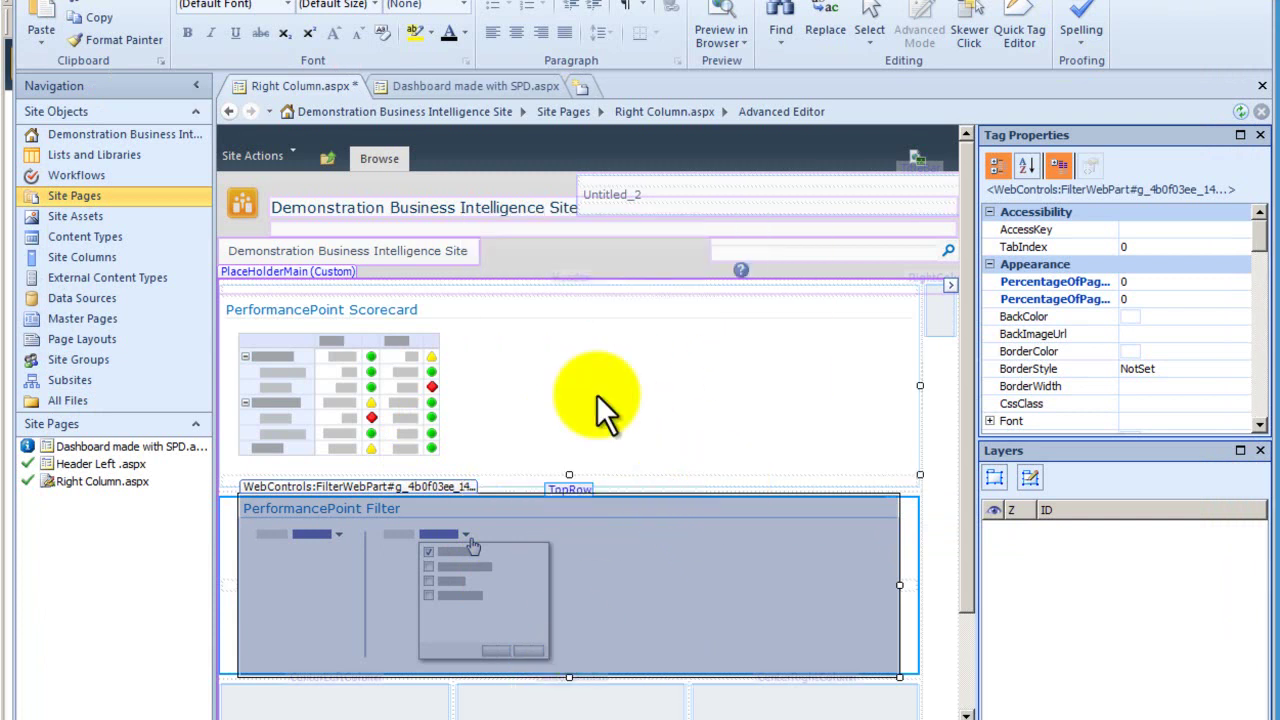
left_click(70, 1)
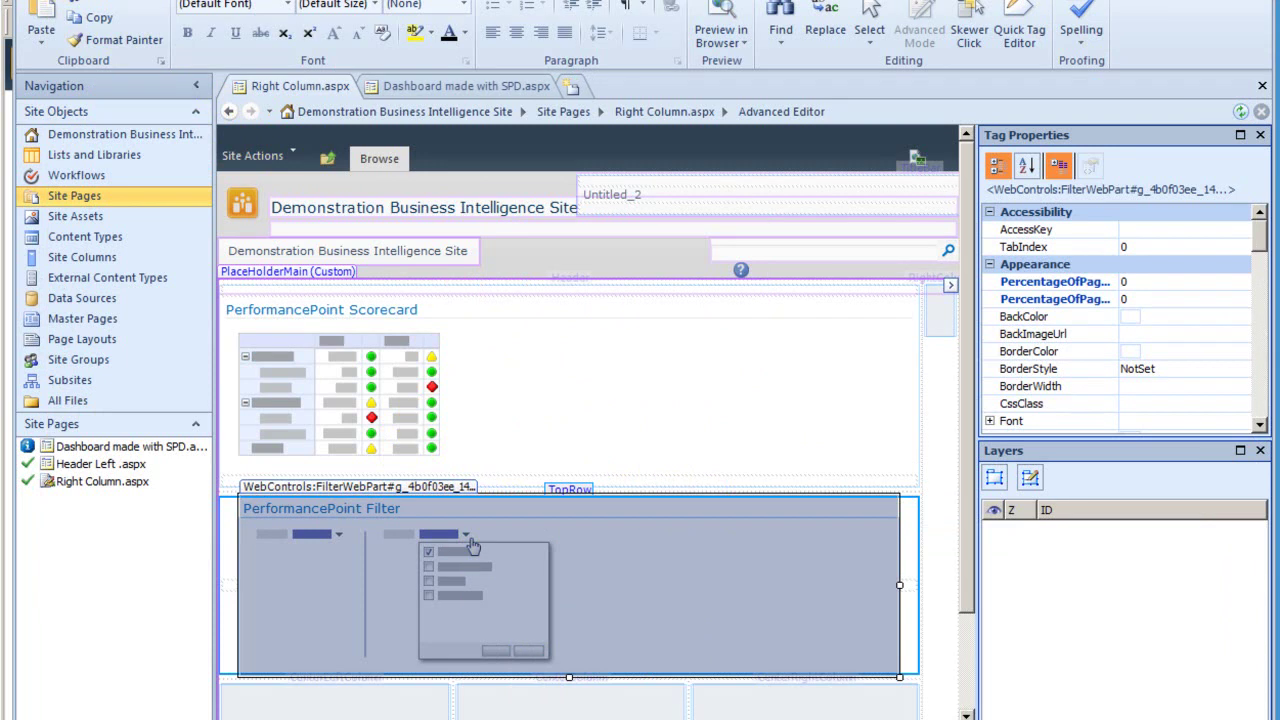
left_click(615, 393)
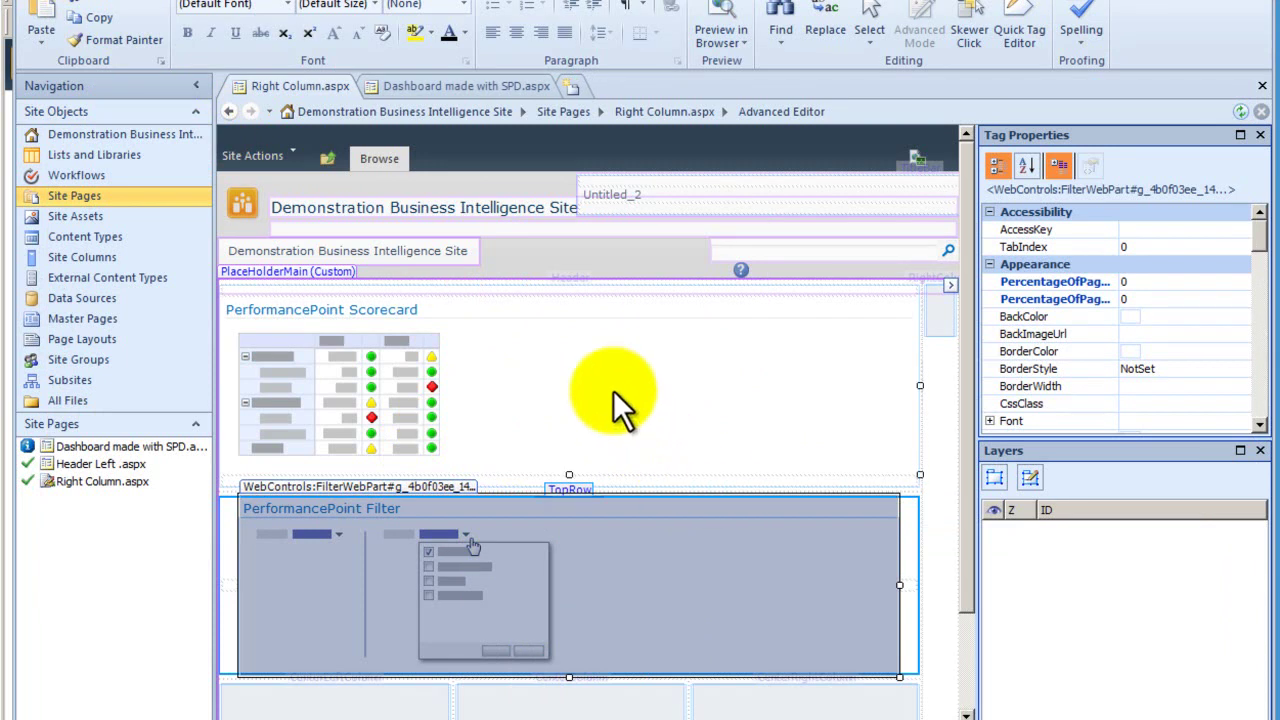
Preview Right Column.aspx in the browser, clear Mountain in the Product Models filter and apply the selection.
left_click(718, 32)
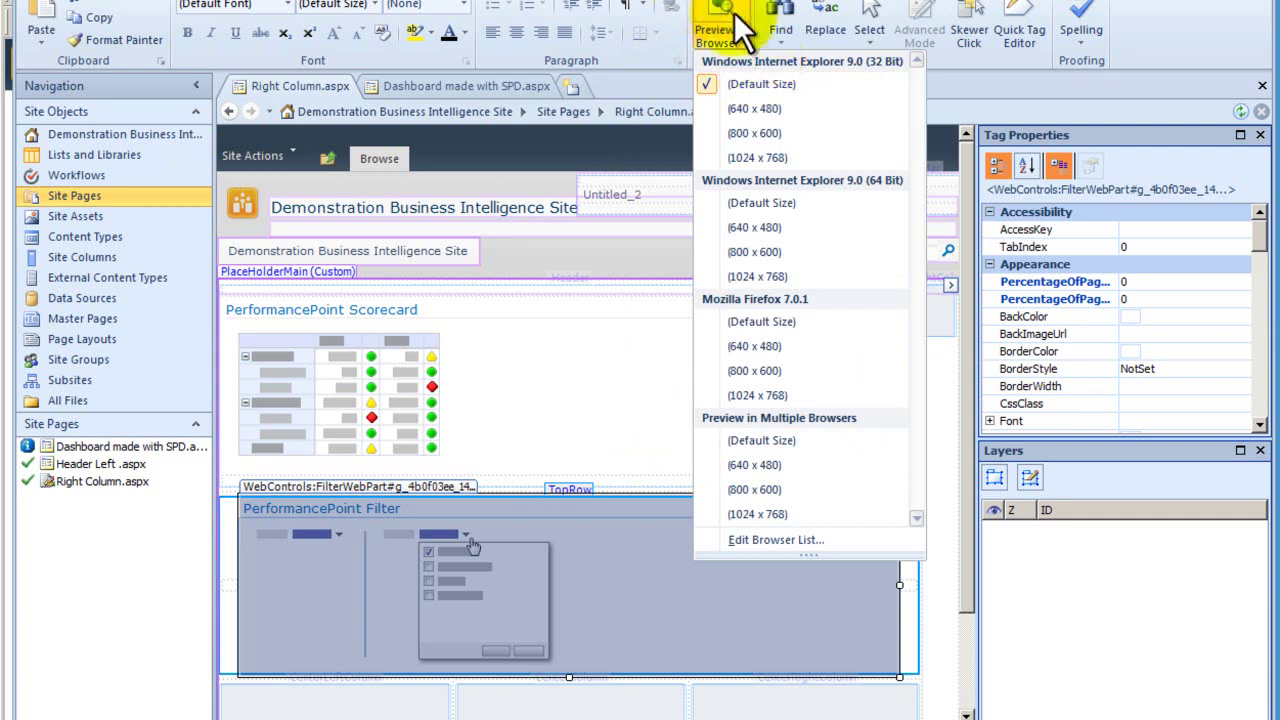
left_click(726, 16)
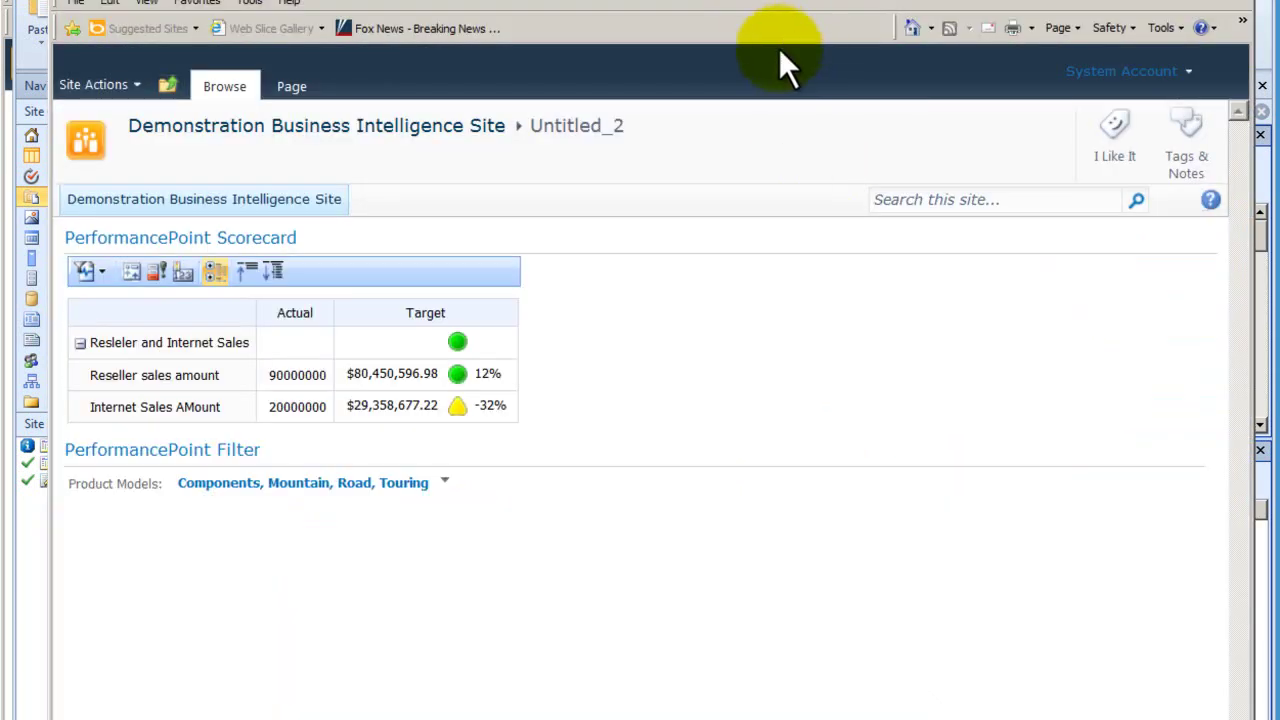
left_click(443, 482)
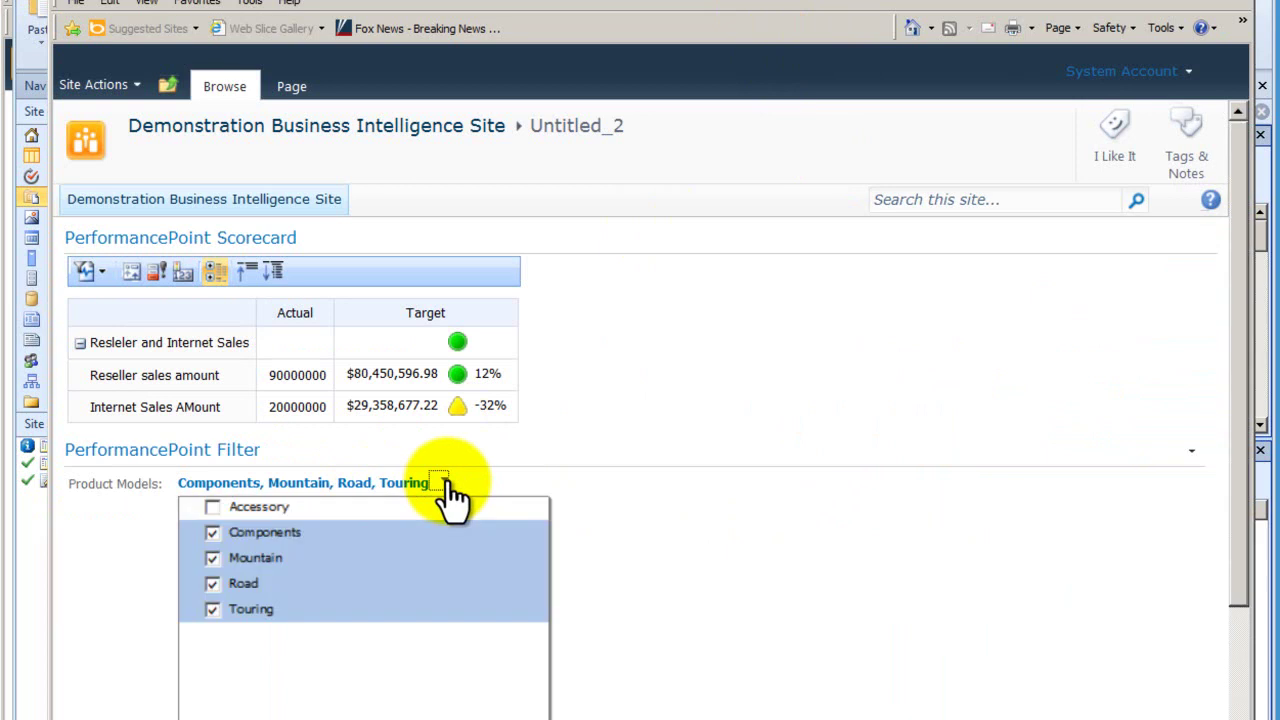
left_click(212, 558)
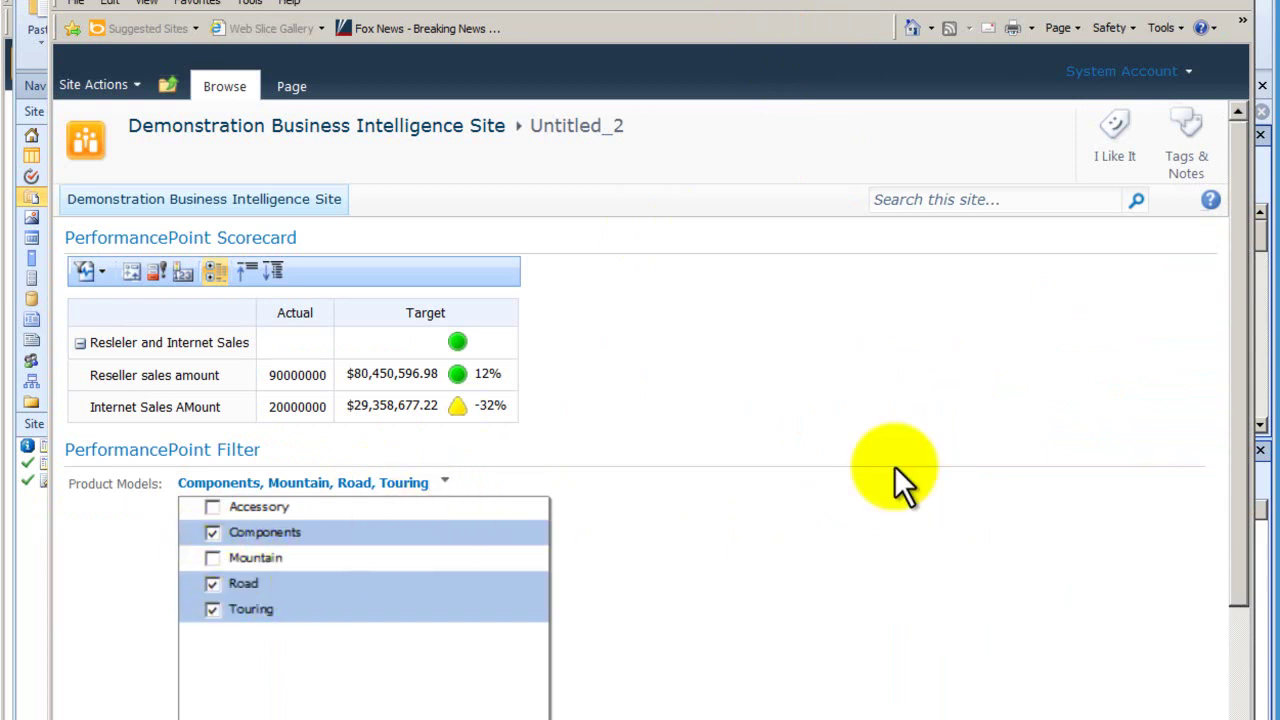
left_click_drag(1235, 461, 1245, 630)
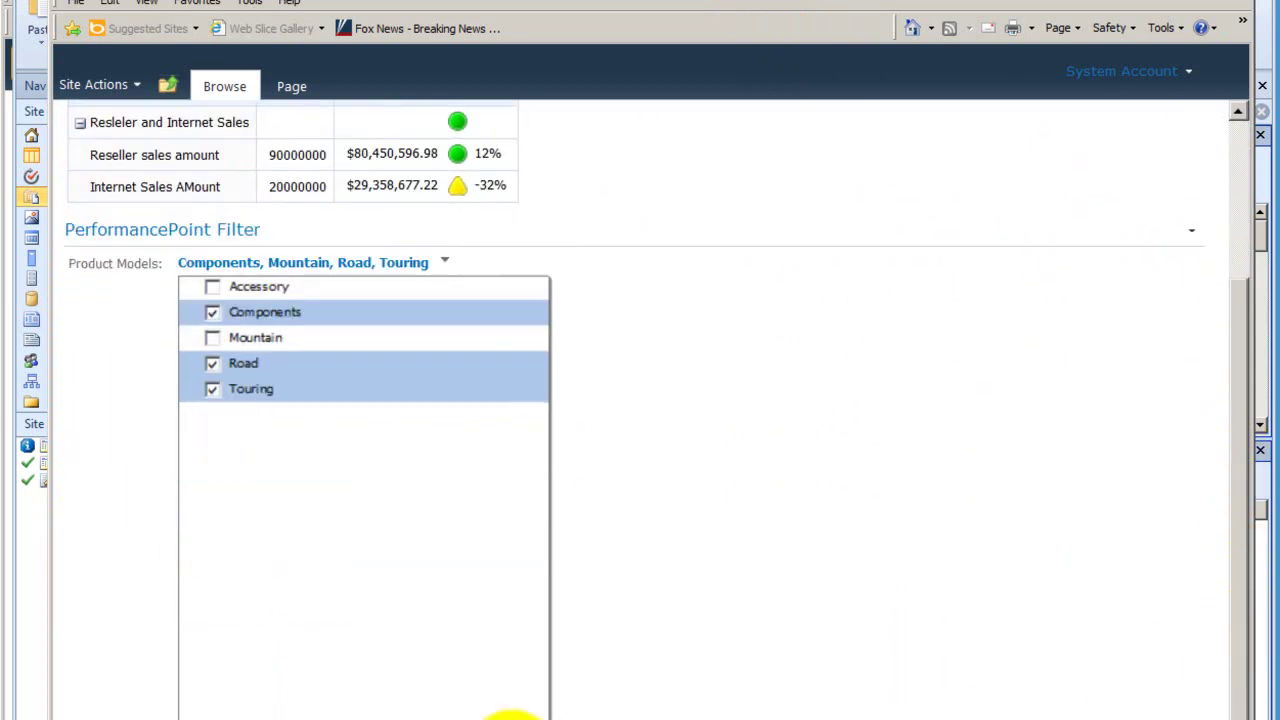
left_click(443, 712)
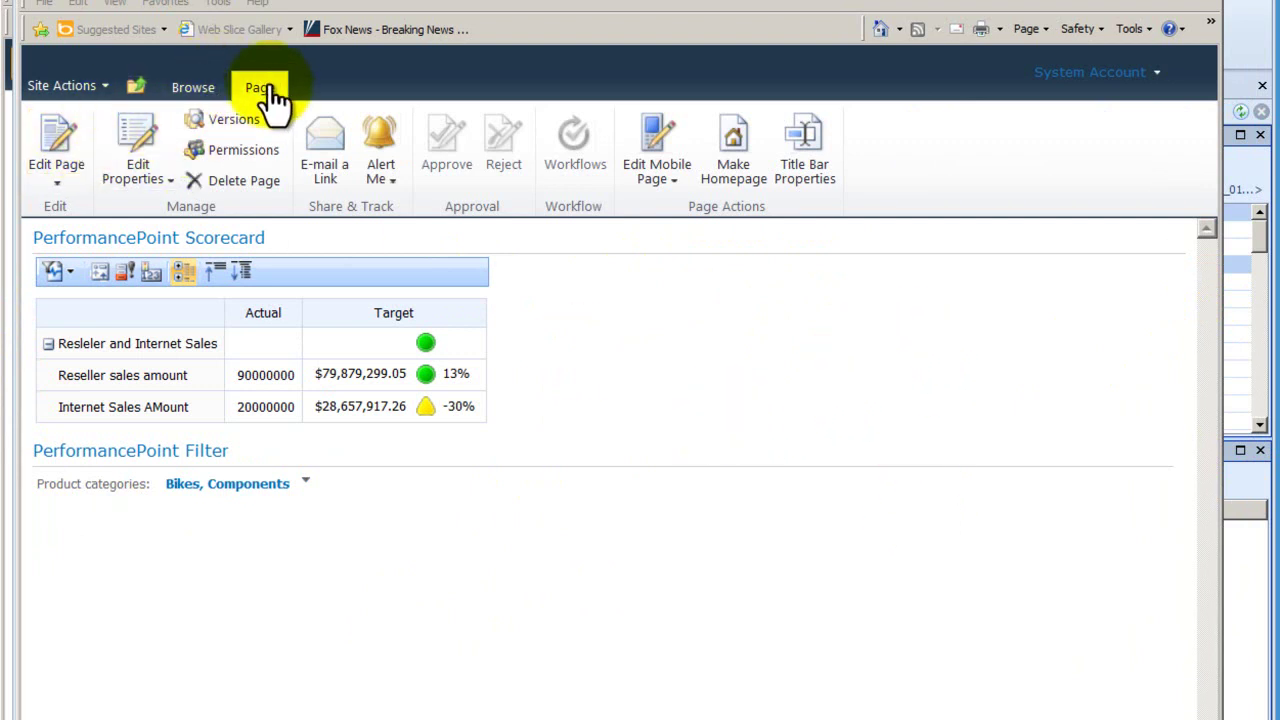
Put the browser page in edit mode and start a scorecard connection that gets PerformancePoint values from the PerformancePoint Filter.
left_click(52, 132)
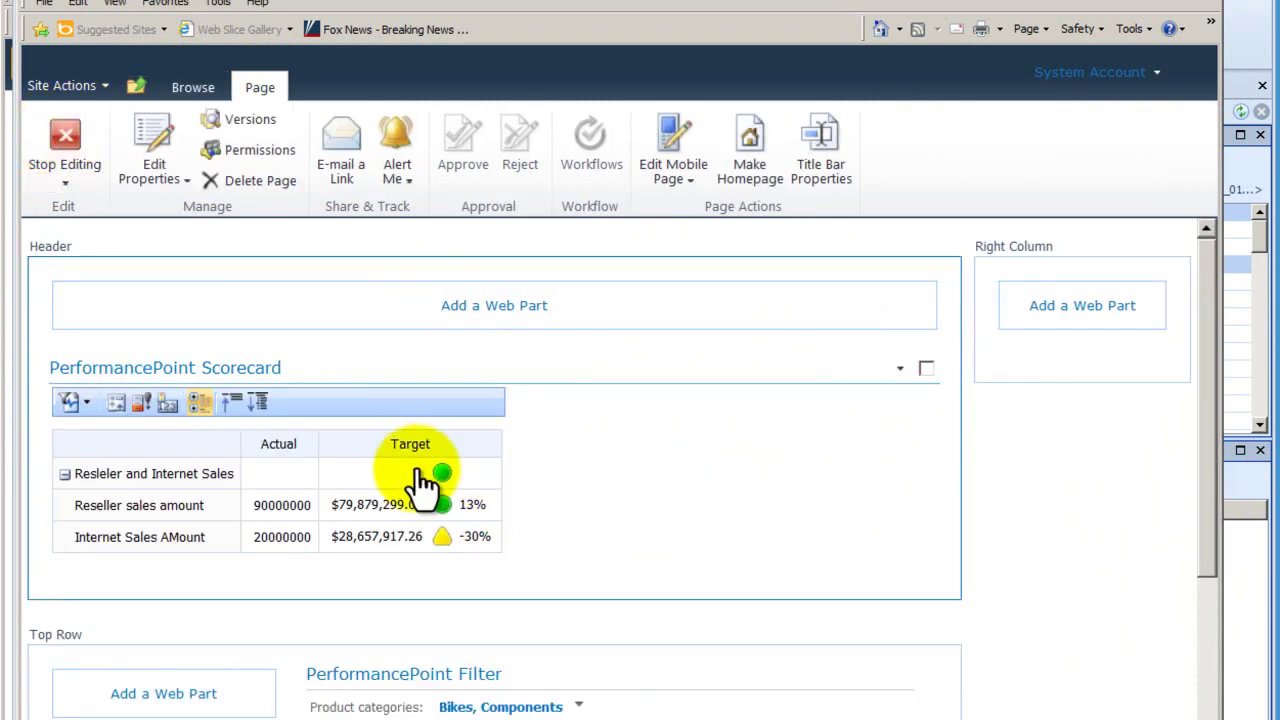
left_click(896, 370)
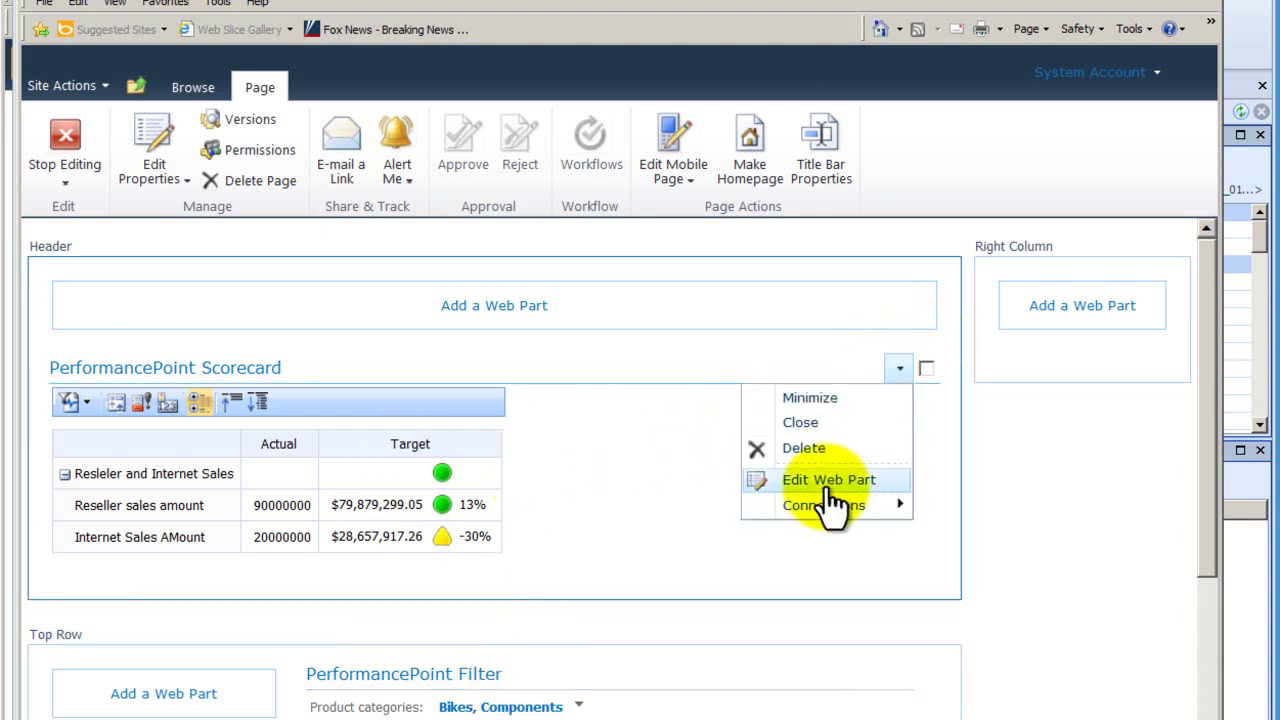
mouse_move(826, 503)
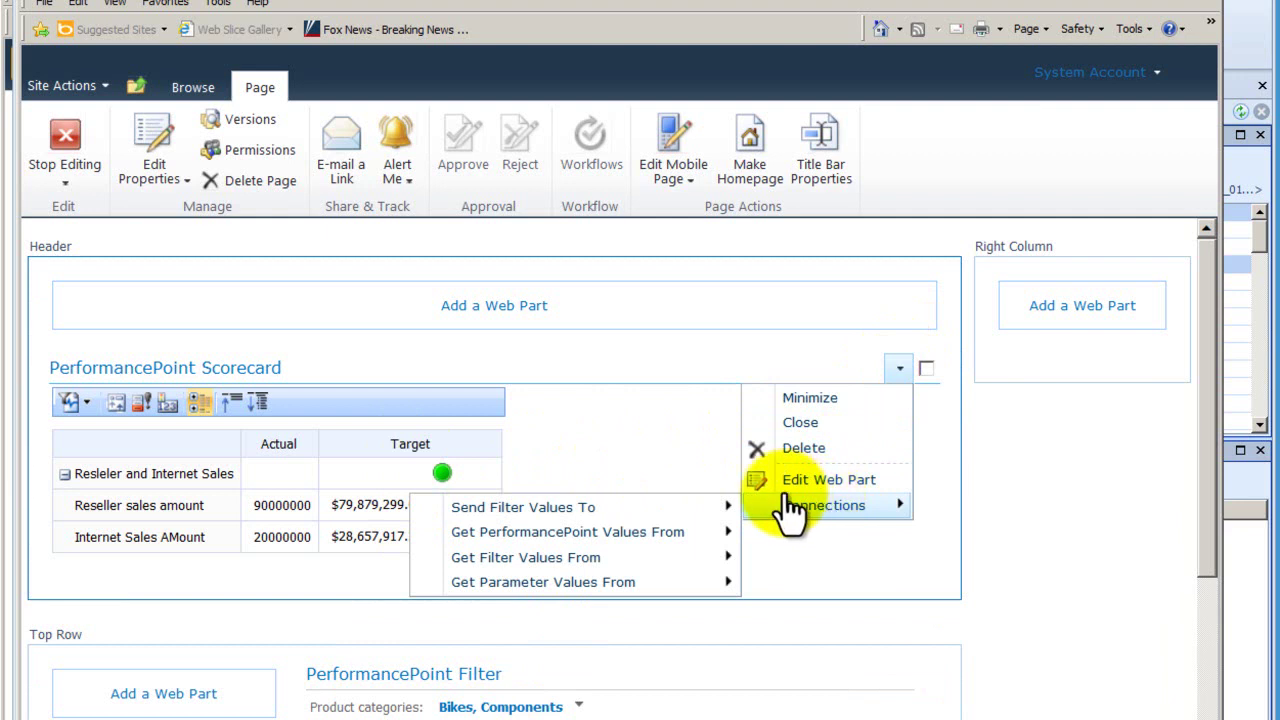
mouse_move(695, 550)
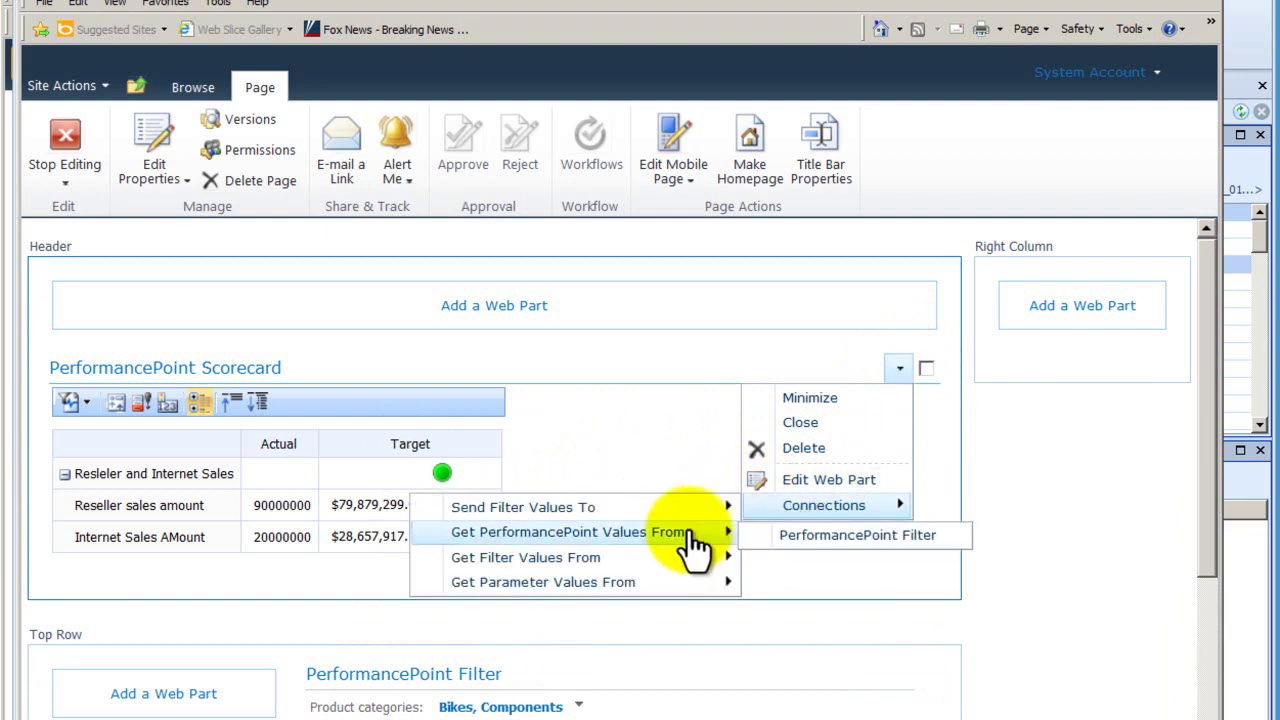
left_click(818, 535)
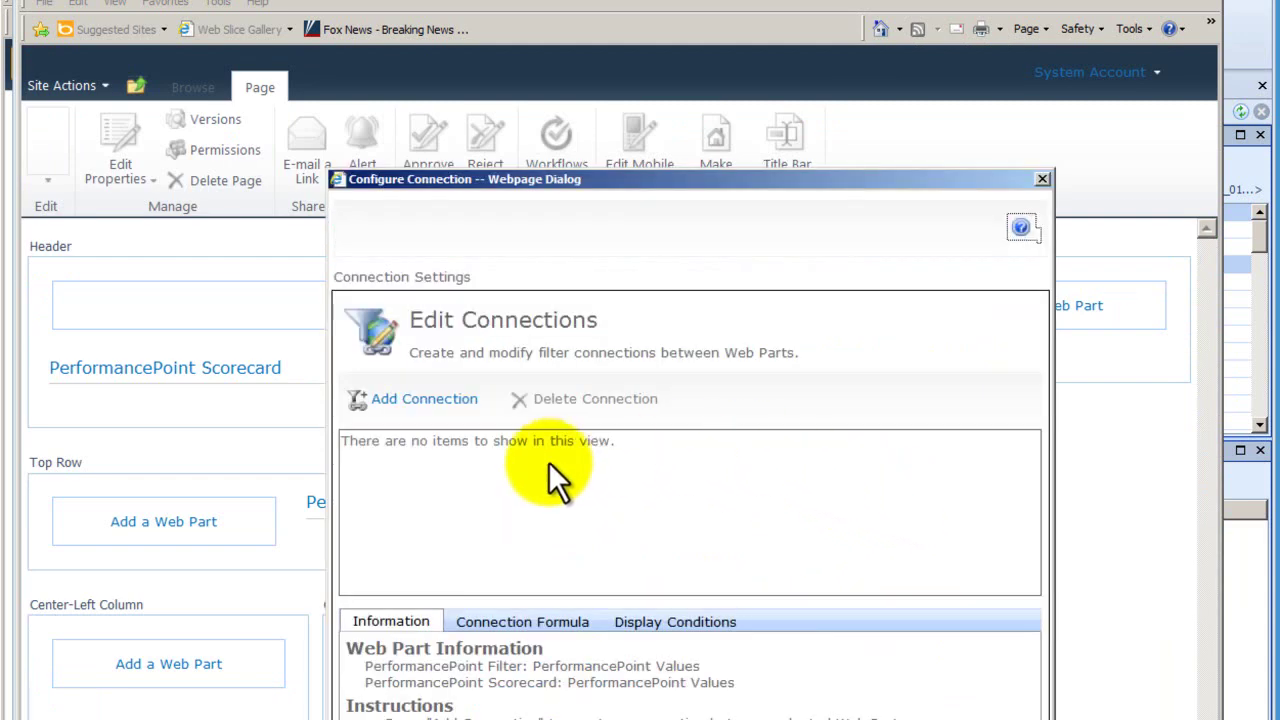
Add a connection with source value PerformancePoint Values: MemberUniqueName connected to EndPoint_Page, and confirm it.
left_click(440, 410)
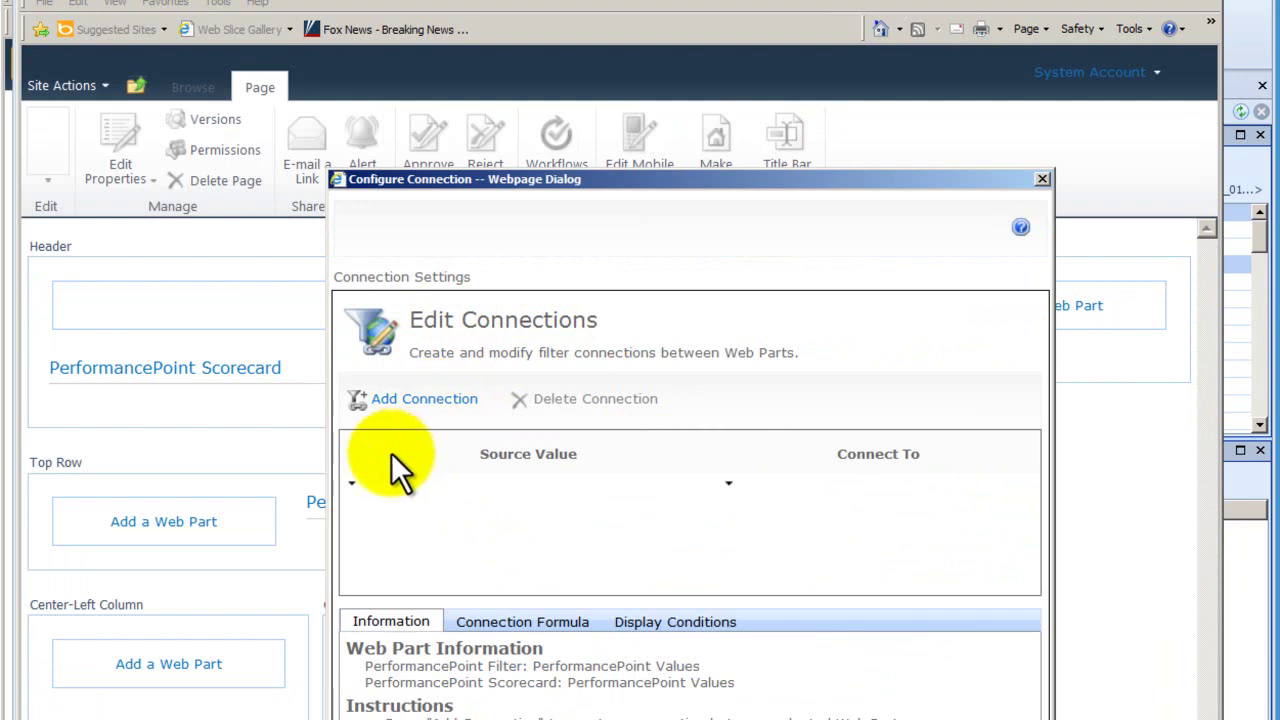
left_click(351, 486)
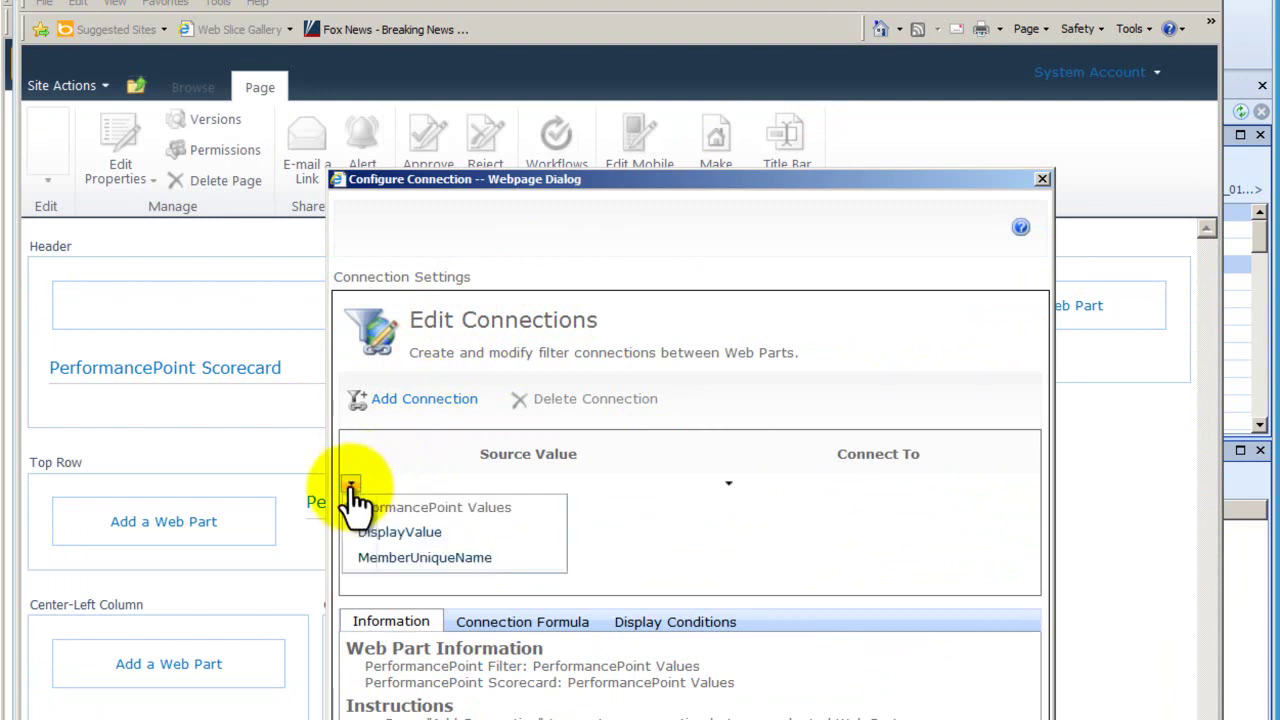
left_click(404, 556)
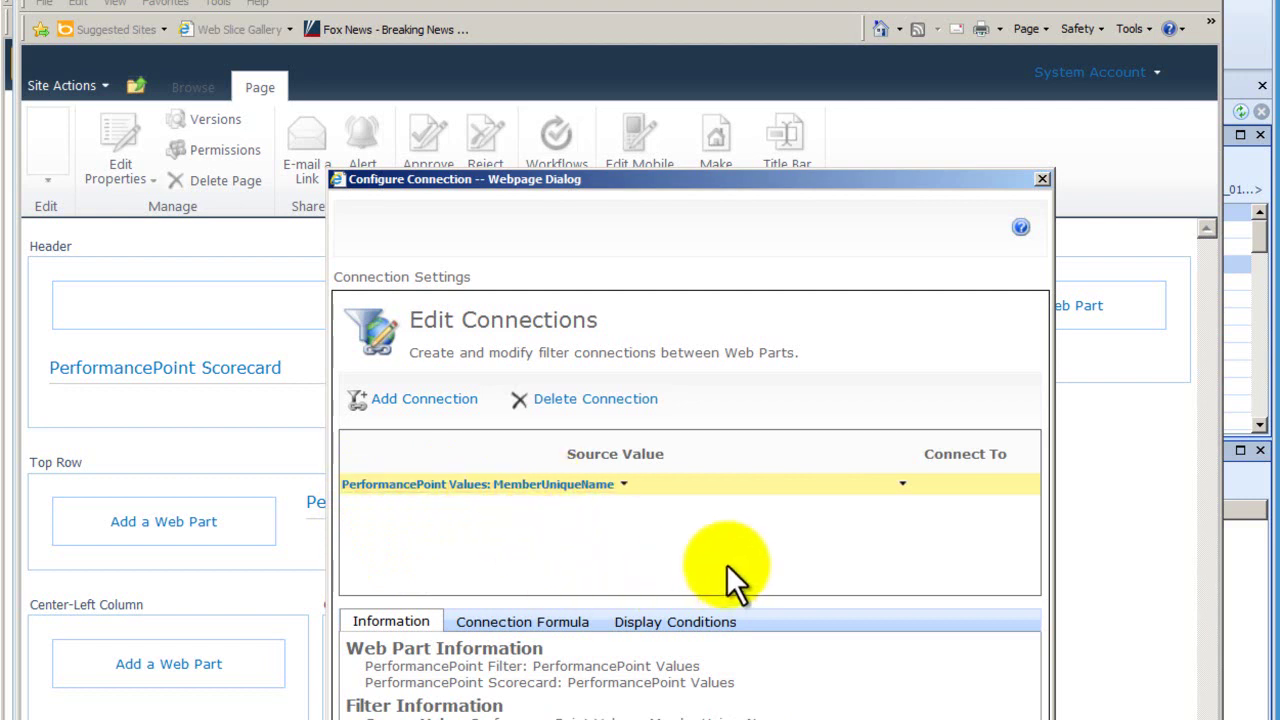
left_click(903, 484)
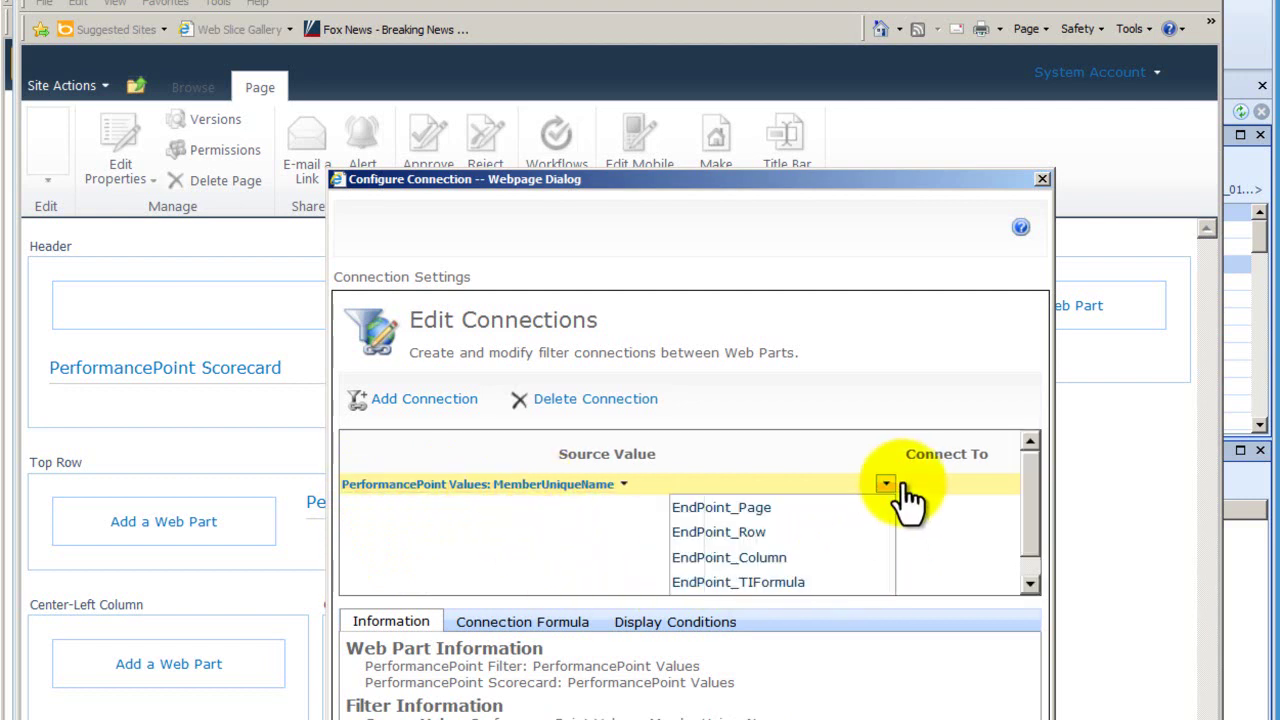
left_click(790, 508)
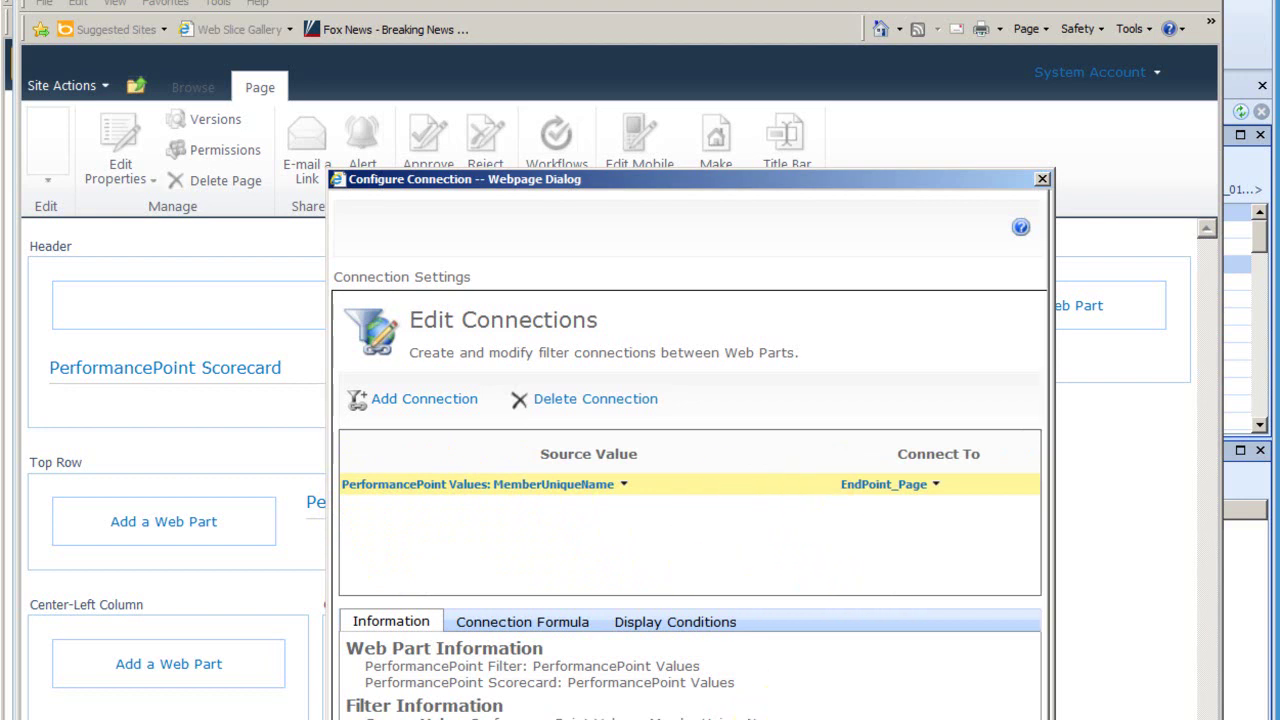
left_click(880, 717)
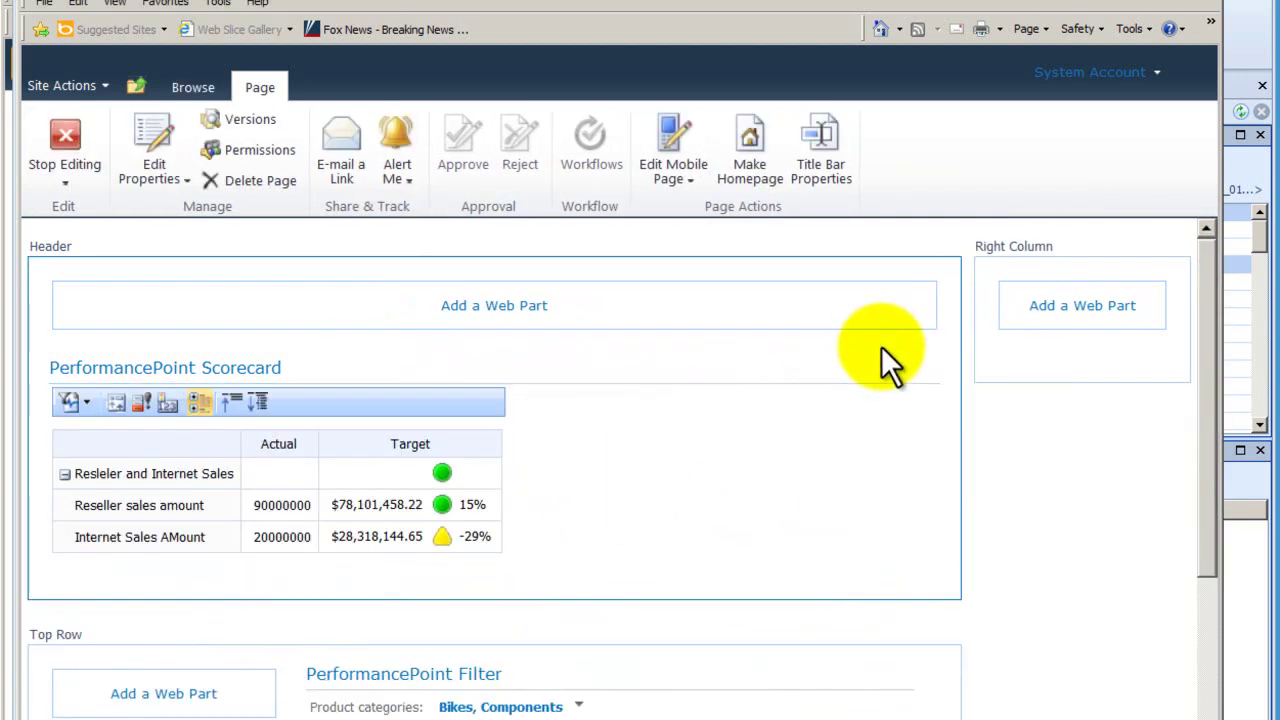
Reopen the scorecard's PerformancePoint Filter connection and review its Connection Formula and Display Conditions settings.
left_click(899, 368)
mouse_move(800, 508)
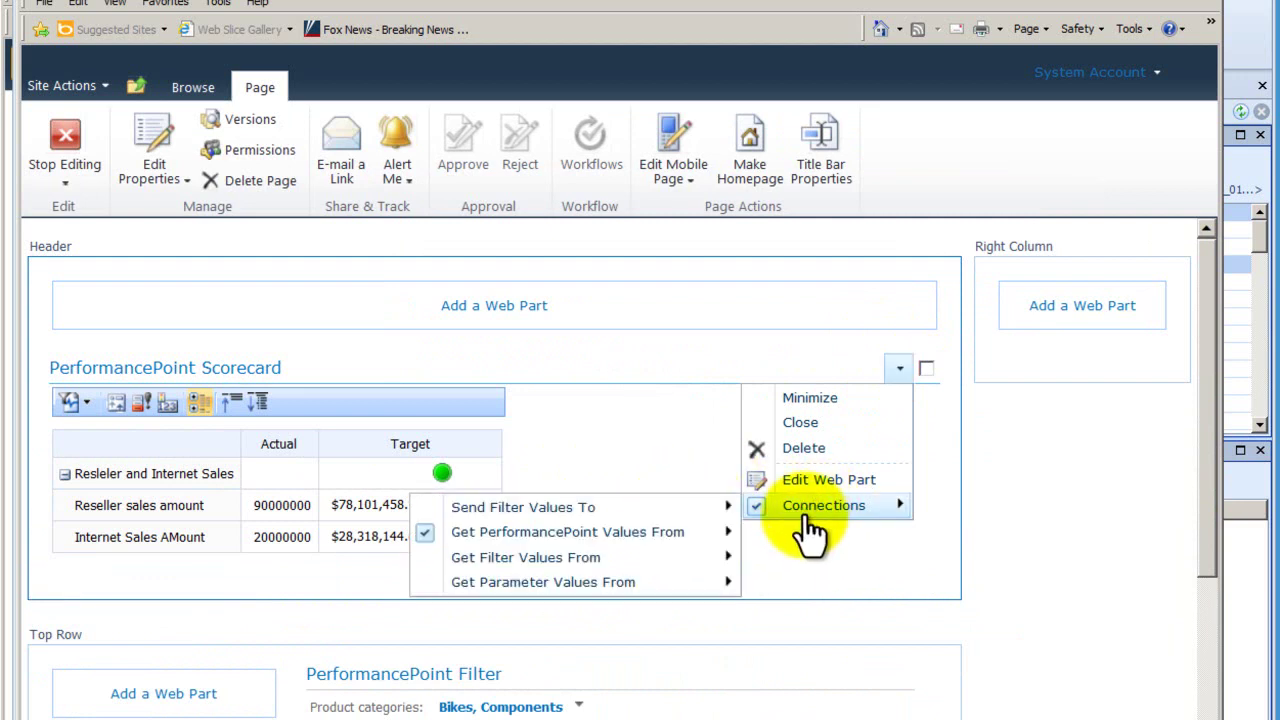
mouse_move(675, 545)
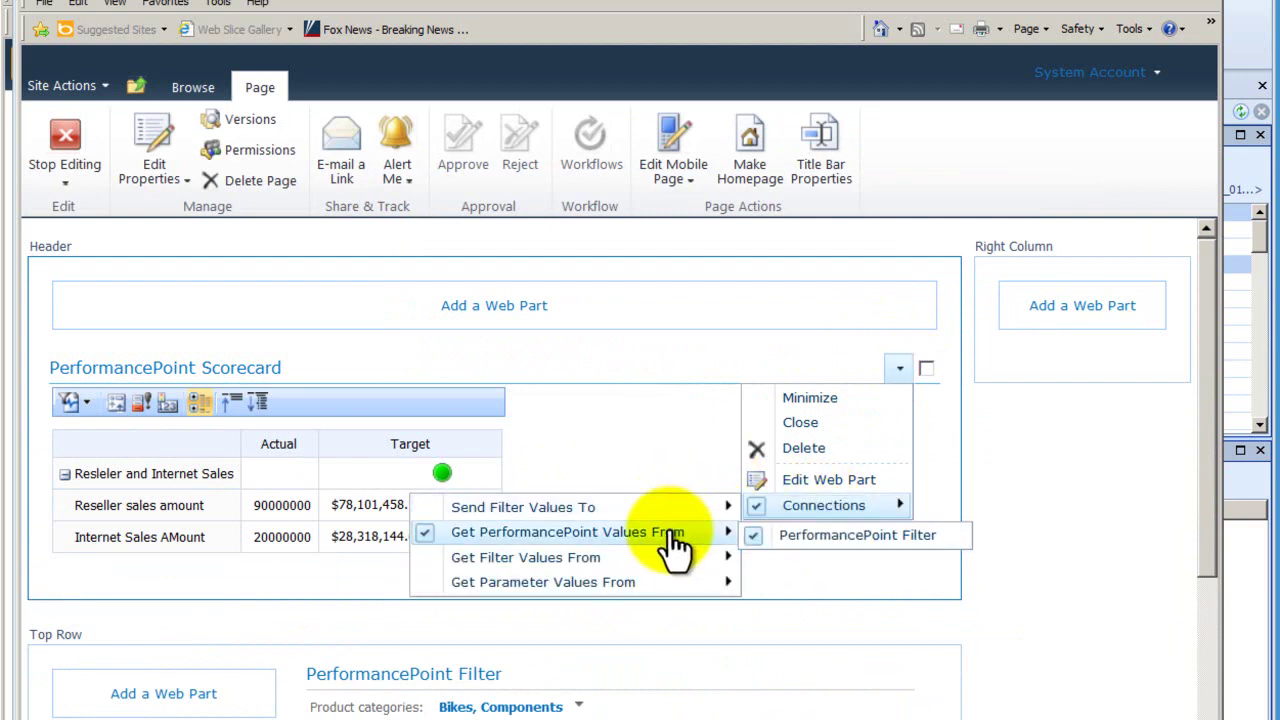
left_click(795, 537)
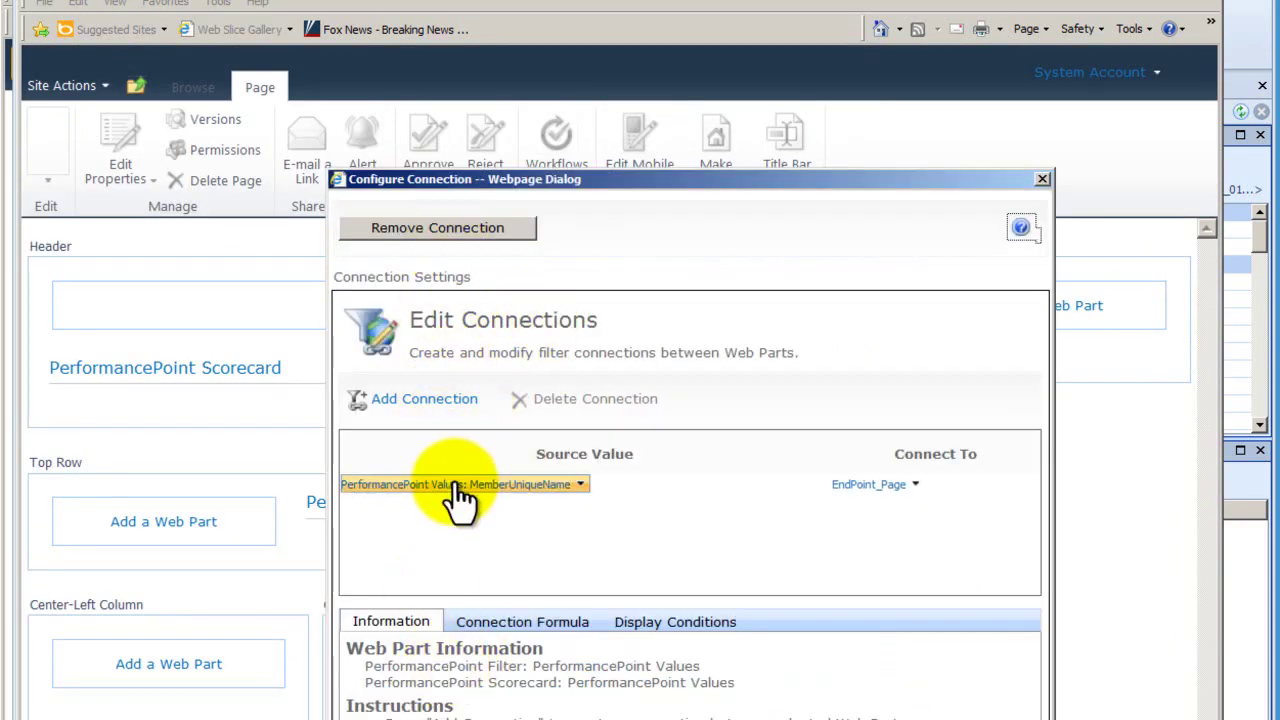
left_click(518, 624)
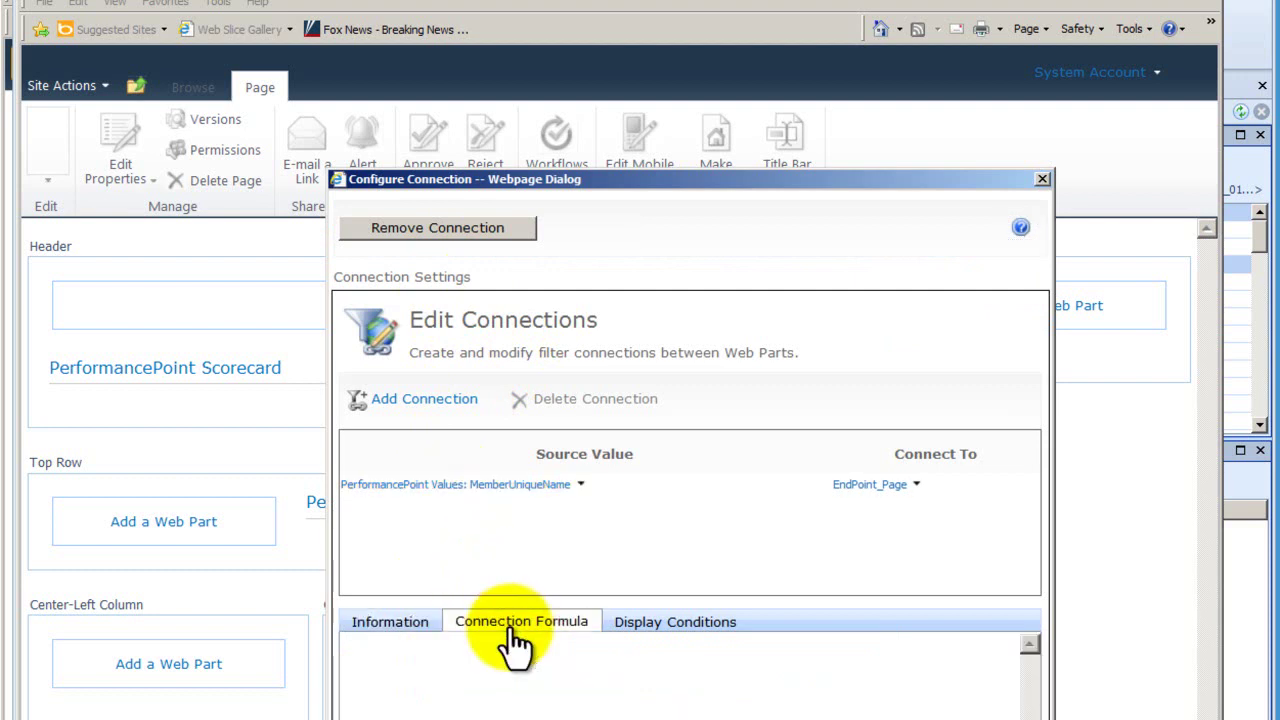
left_click(674, 624)
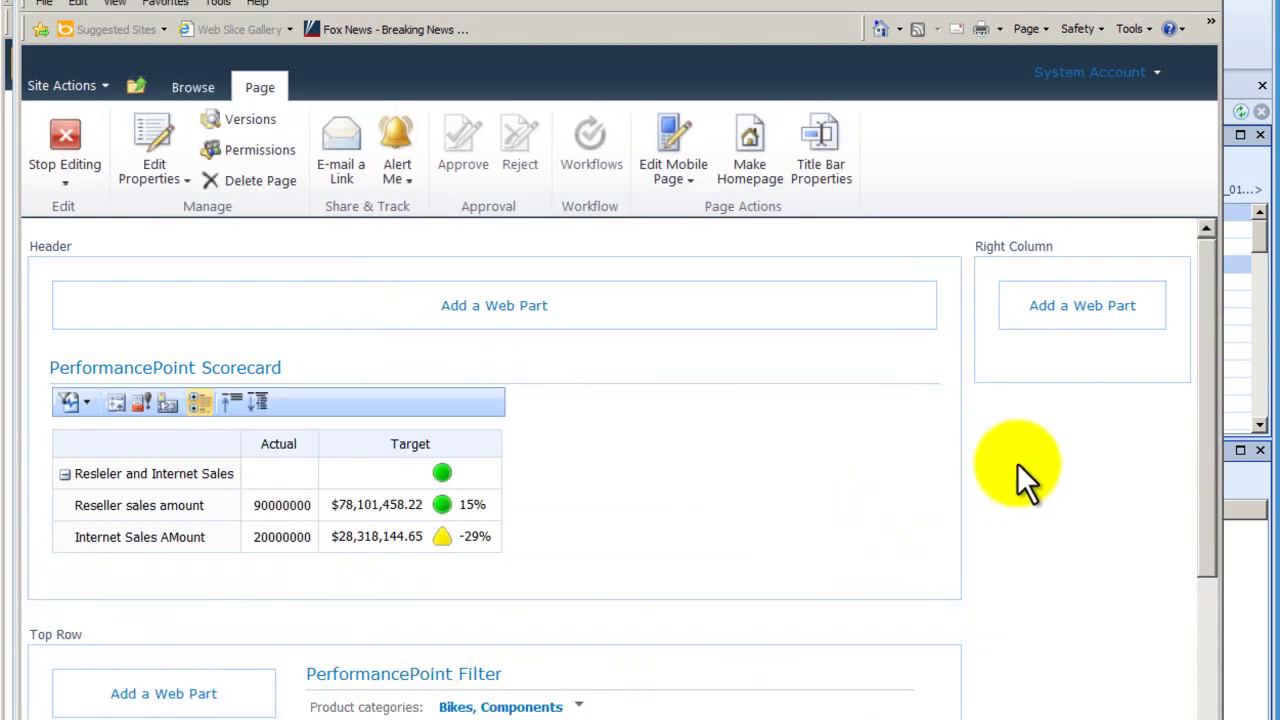
Stop editing the page, add Clothing to the Product categories filter selection and apply it.
left_click(66, 148)
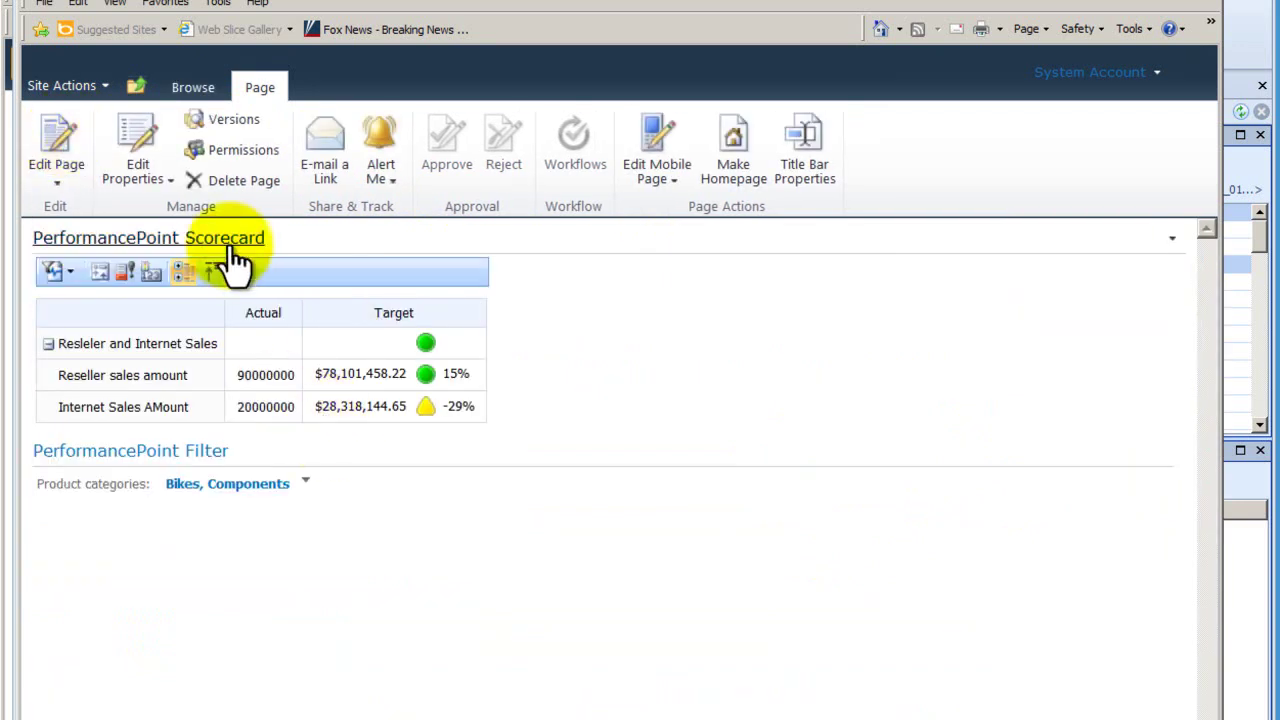
left_click(305, 484)
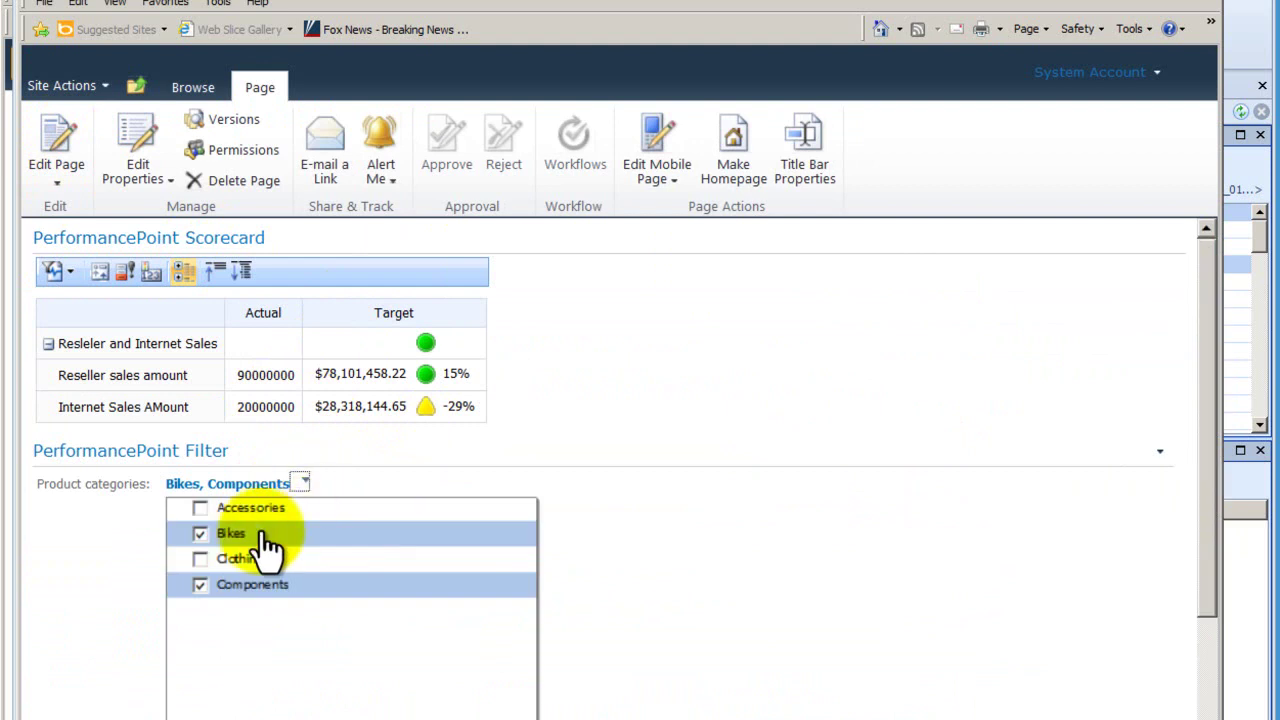
left_click(201, 560)
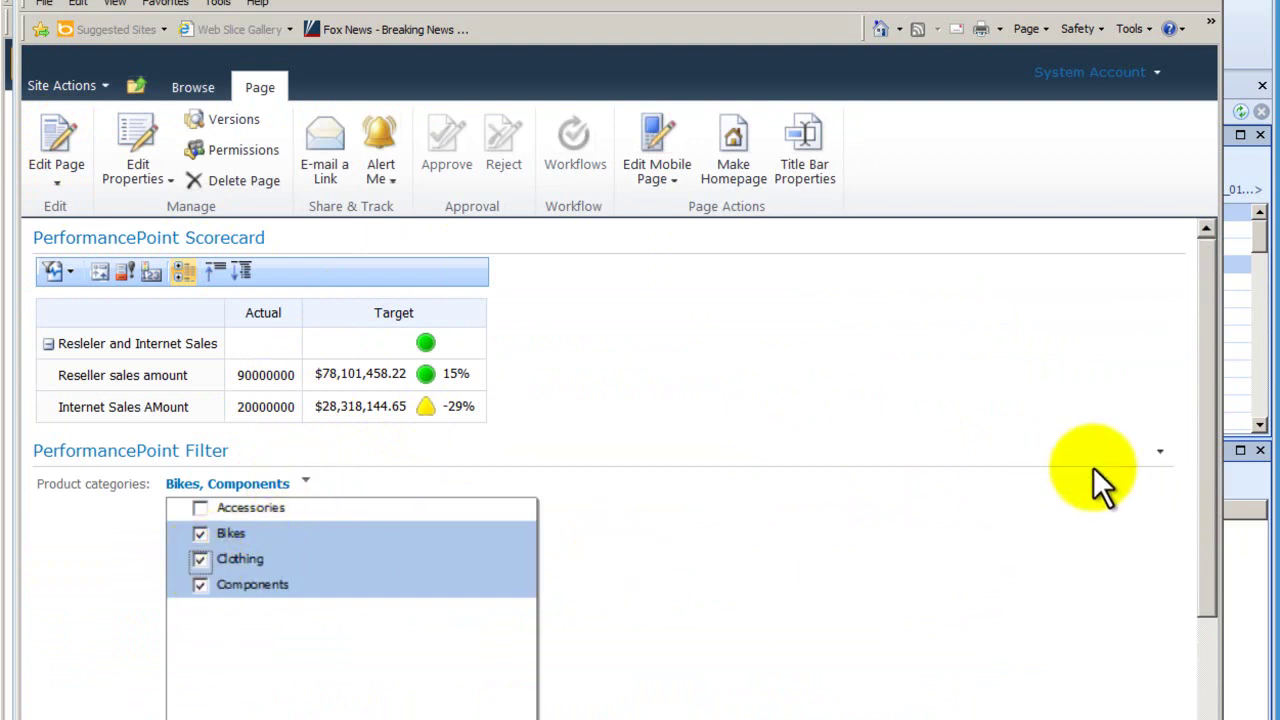
left_click_drag(1209, 508, 1193, 664)
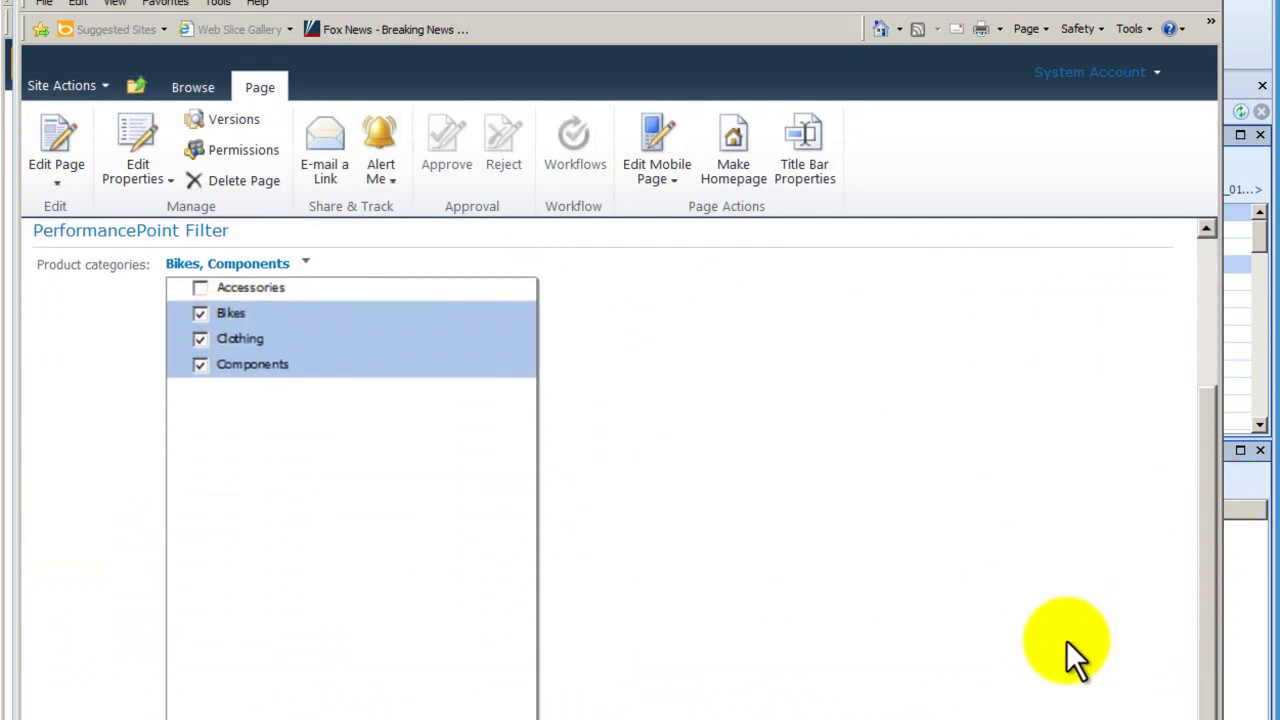
left_click(429, 714)
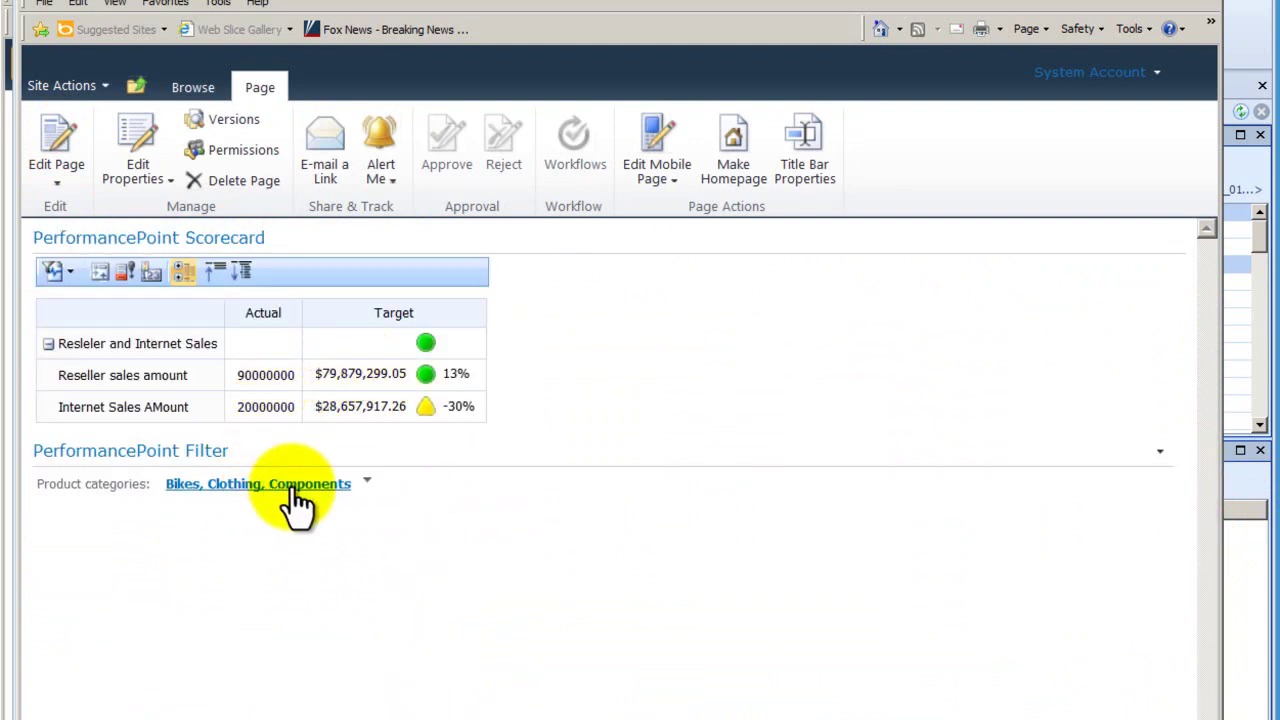
Limit the Product categories filter to Accessories only, clearing Bikes, Clothing and Components, and apply it.
left_click(367, 484)
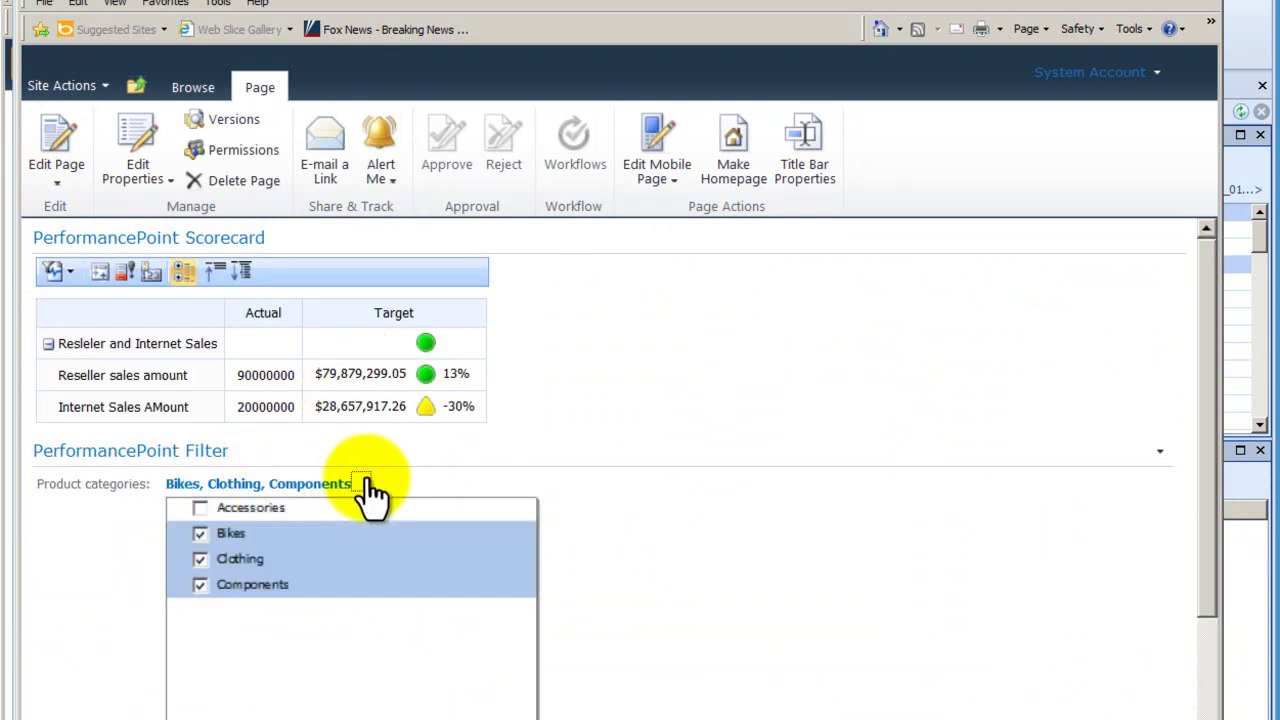
left_click(200, 559)
left_click(200, 584)
left_click(200, 533)
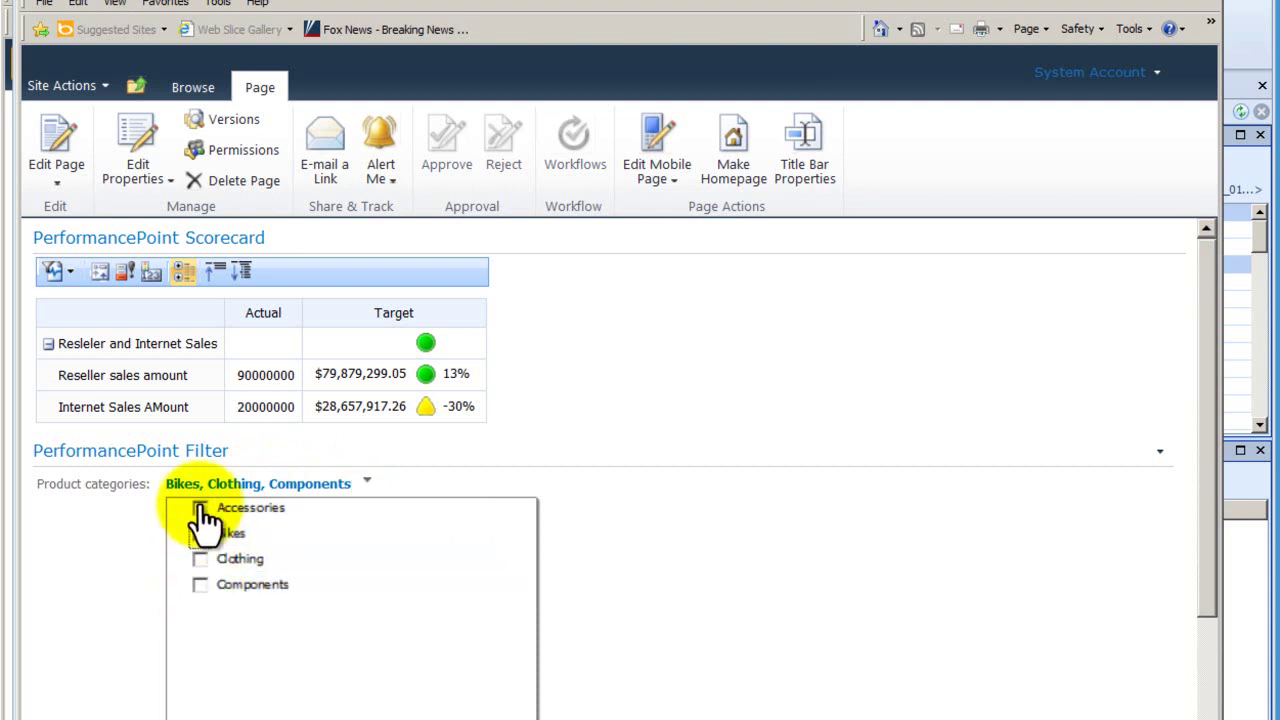
left_click(200, 508)
left_click_drag(1207, 596, 1203, 719)
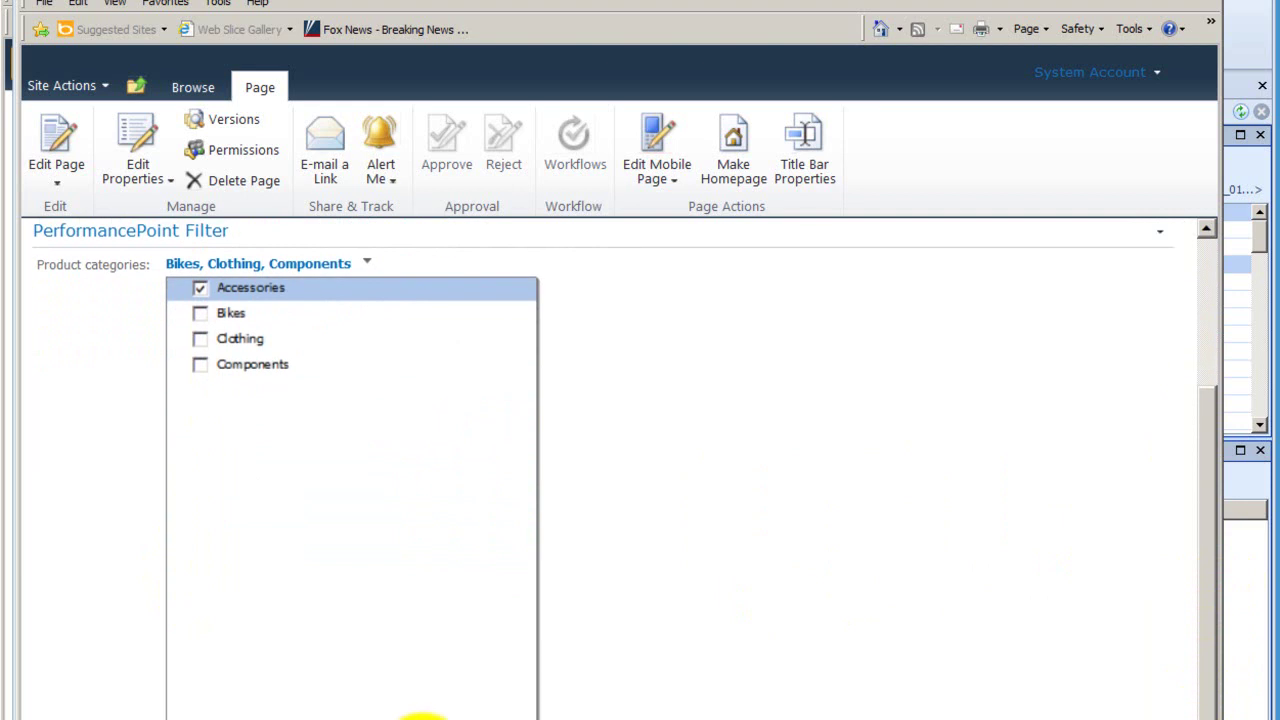
left_click(428, 705)
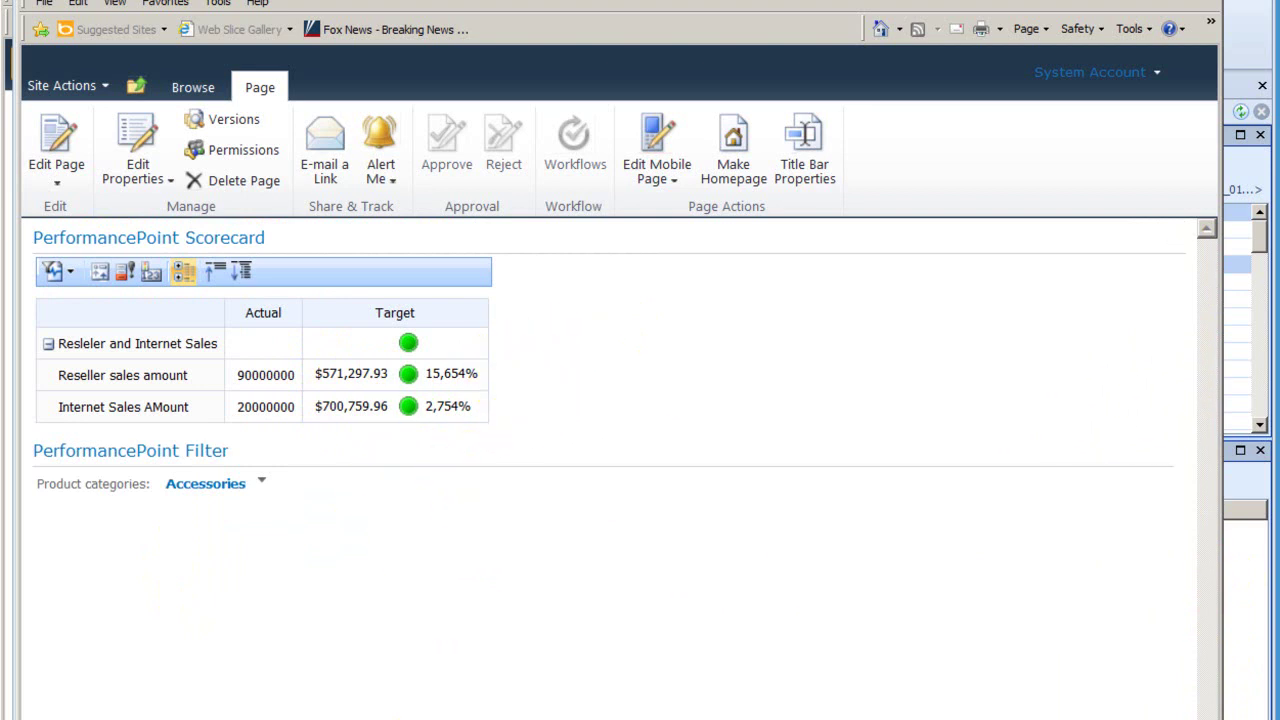
Switch to SharePoint Designer and inspect the PerformancePoint Scorecard's Web Part connections, leaving without changes.
key("alt+Tab")
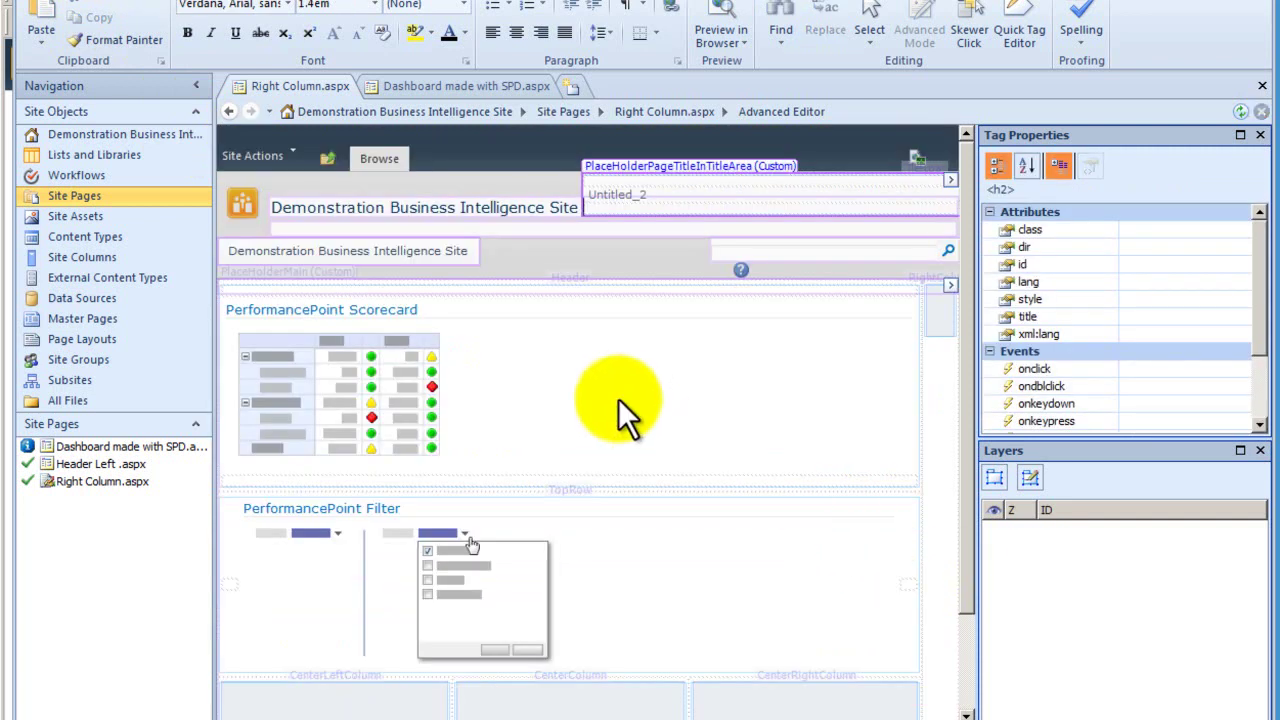
right_click(608, 420)
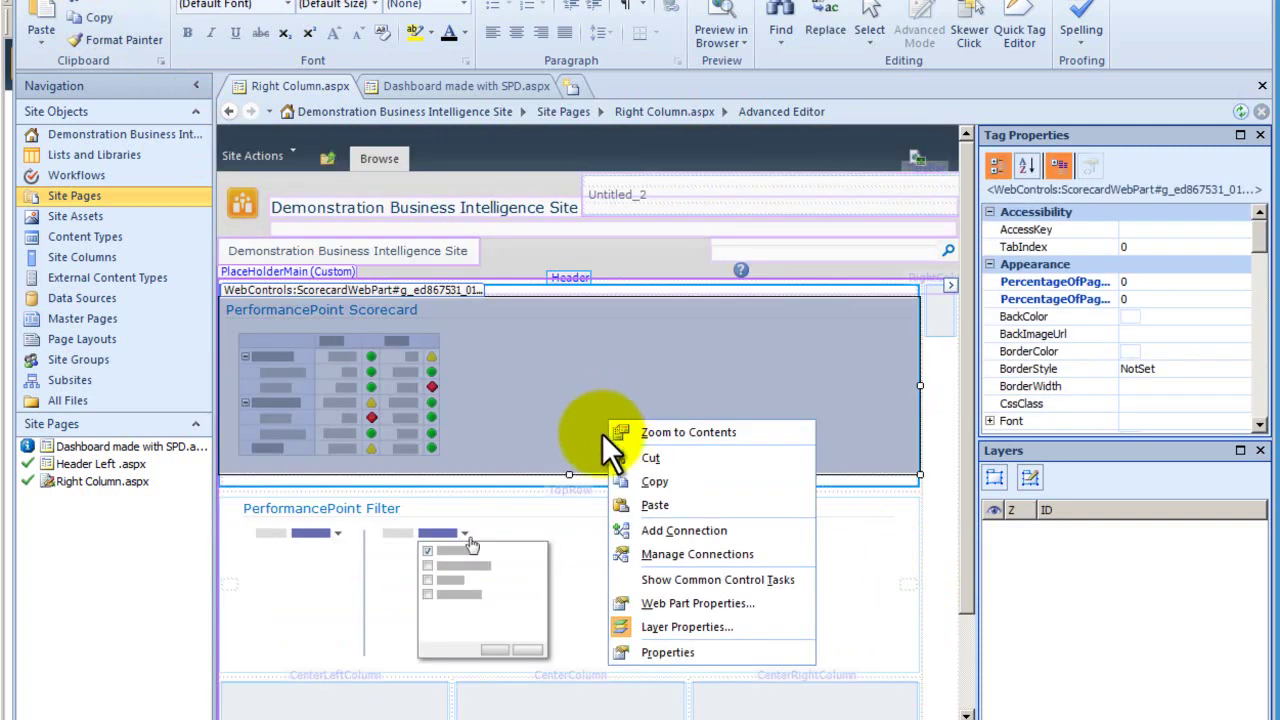
left_click(691, 554)
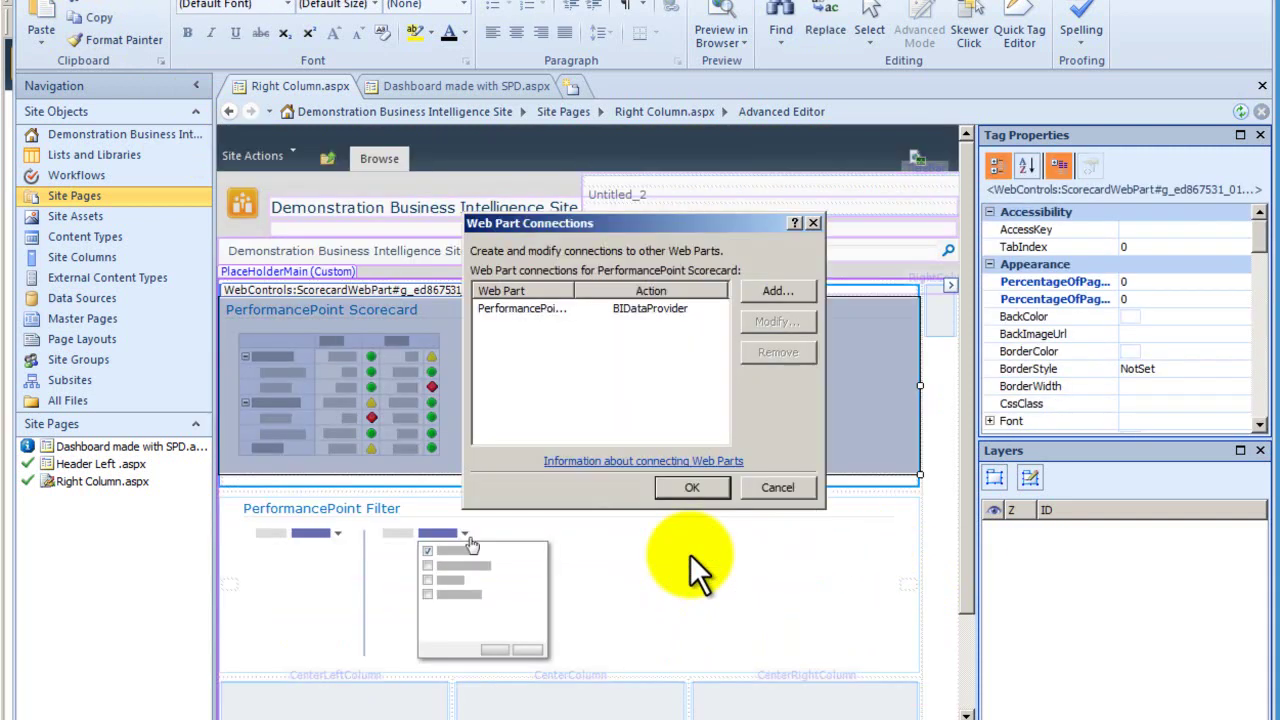
left_click(545, 310)
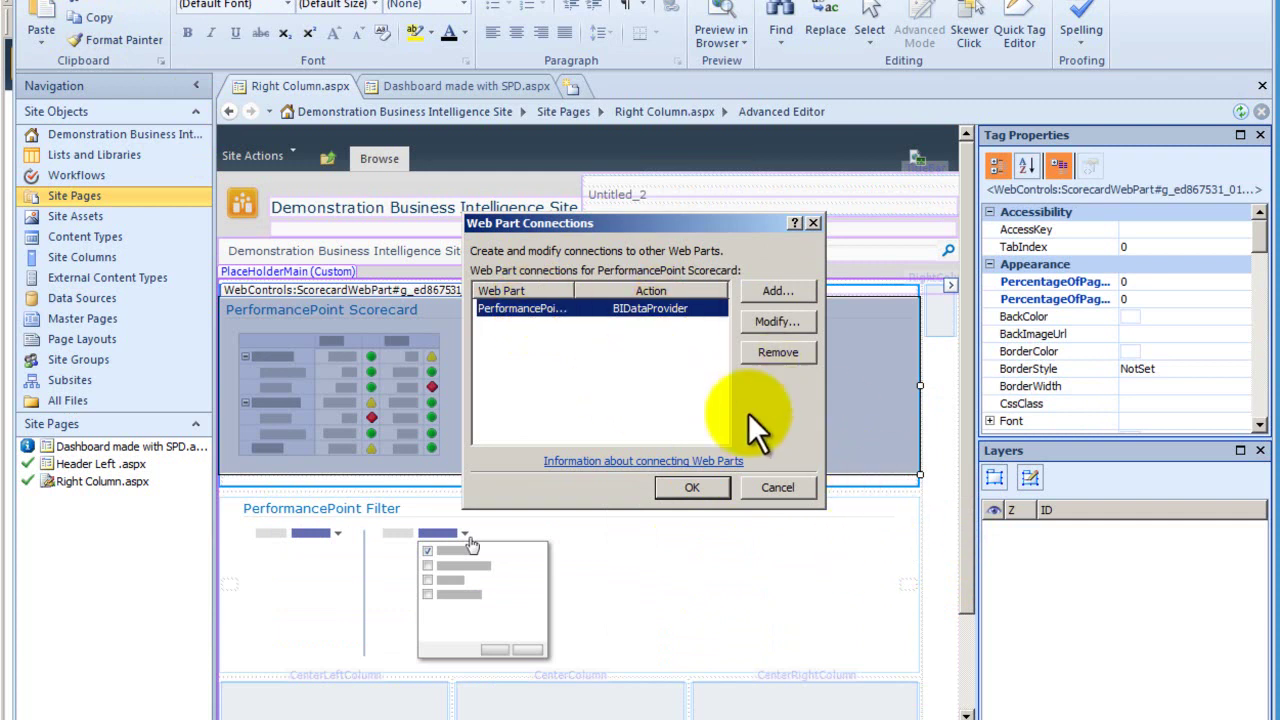
left_click(788, 487)
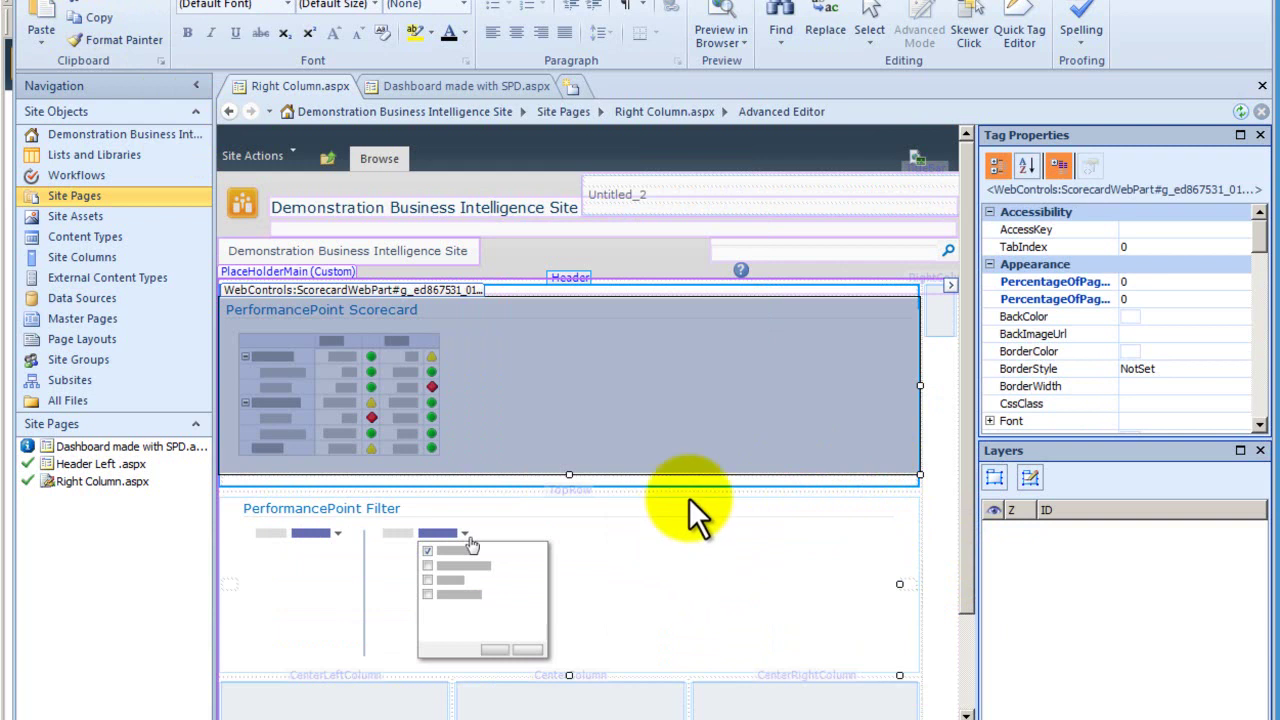